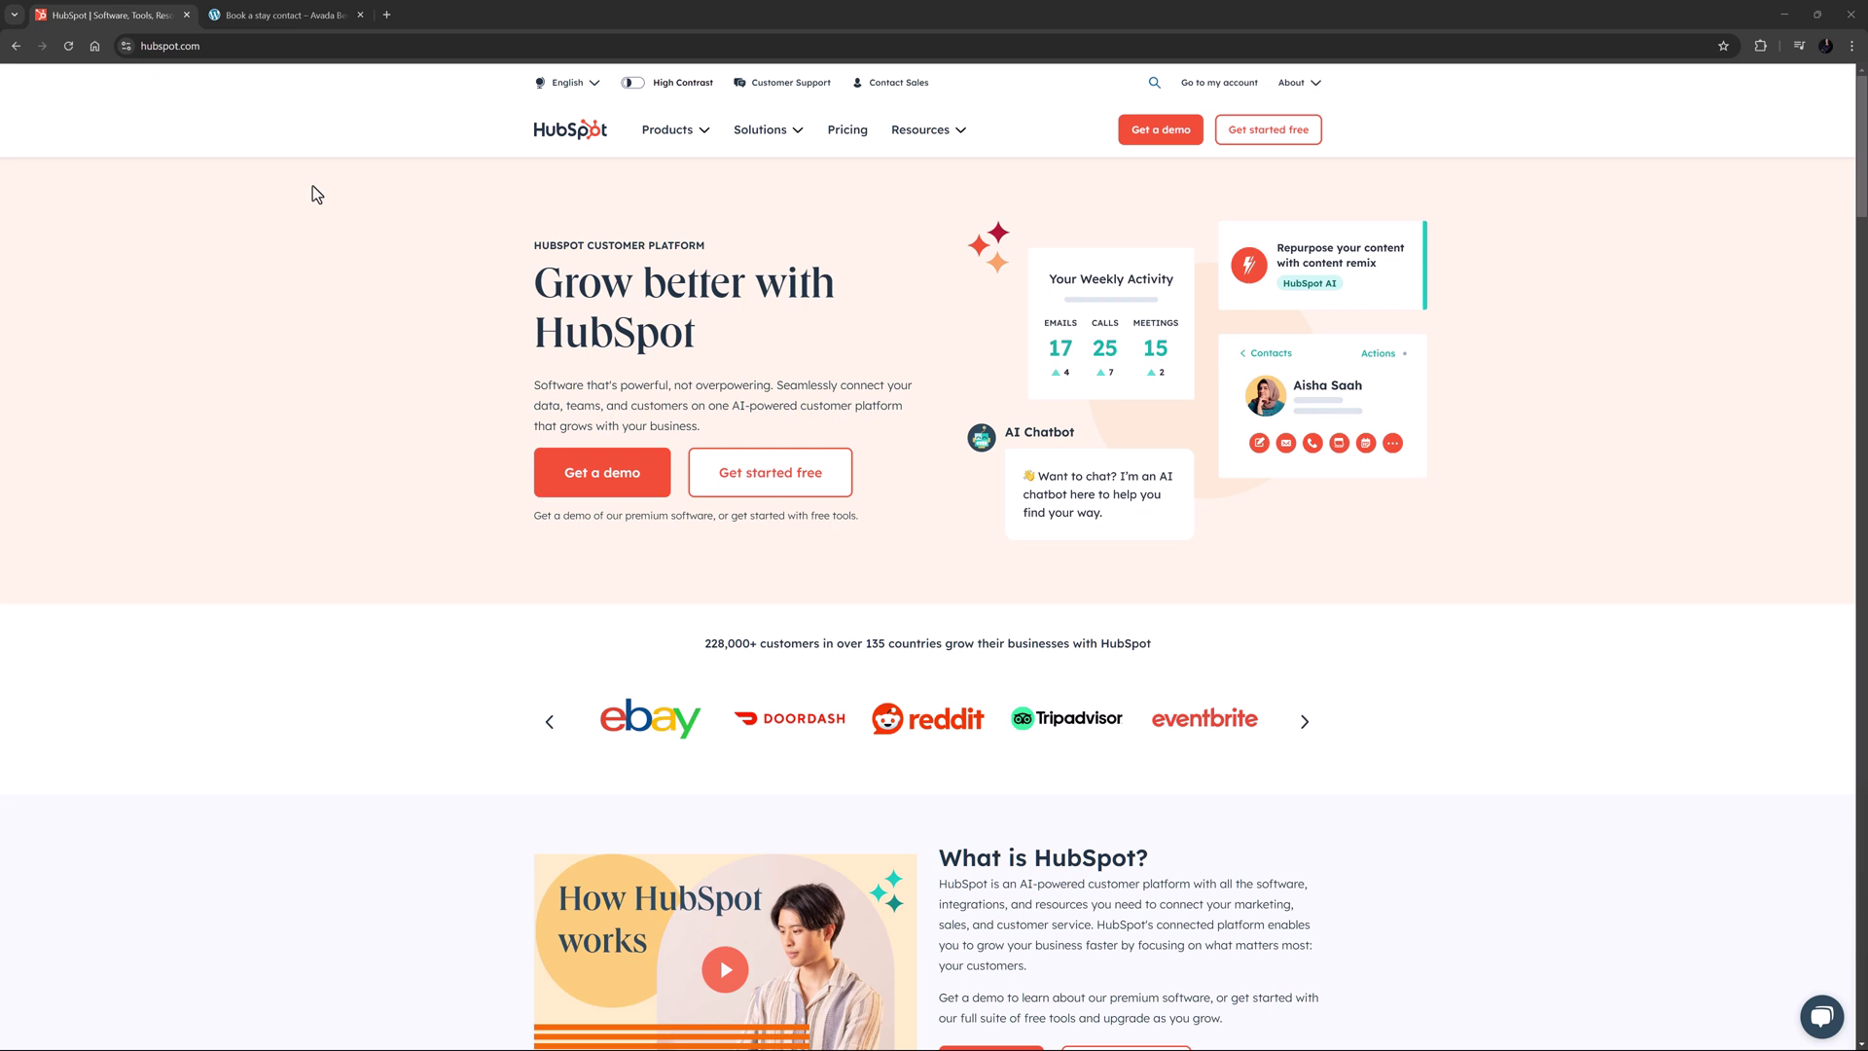
Step: Switch to the 'Book a stay contact' form in the Avada builder
click(315, 18)
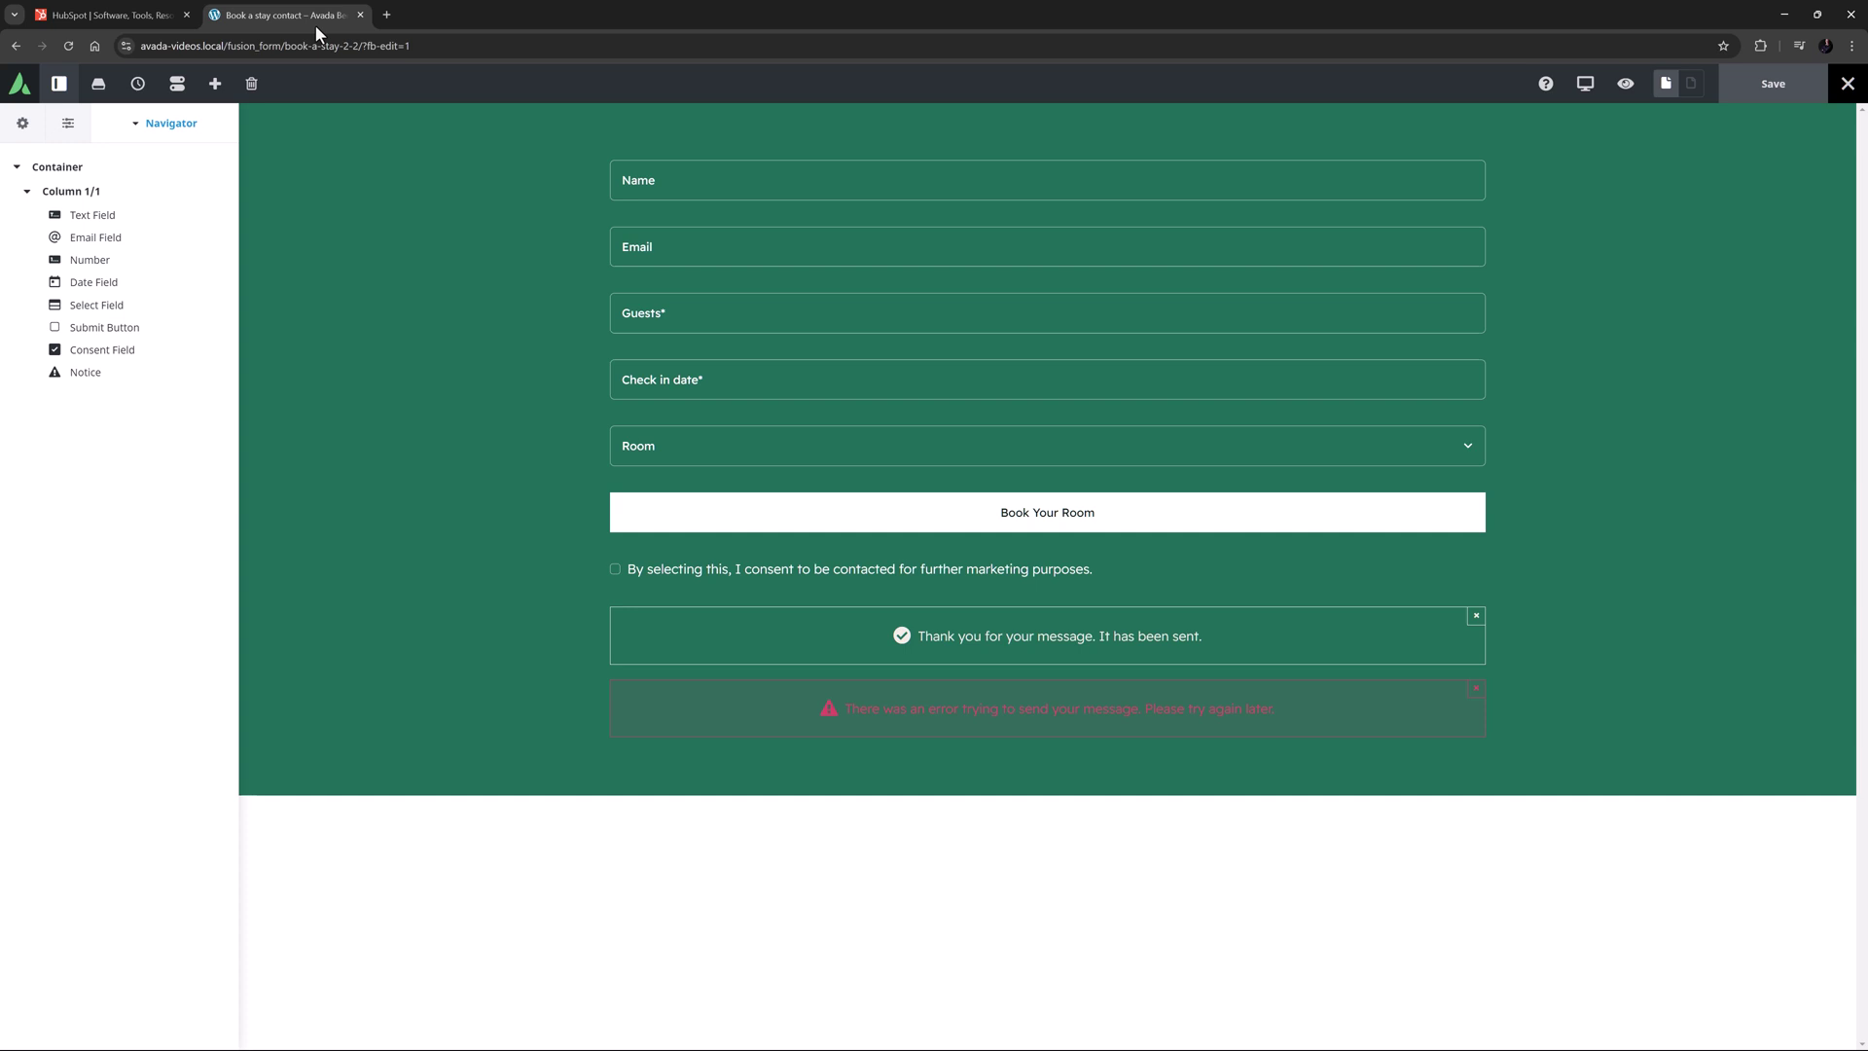
Step: Go to the HubSpot integration settings under Global Options > Forms
click(22, 122)
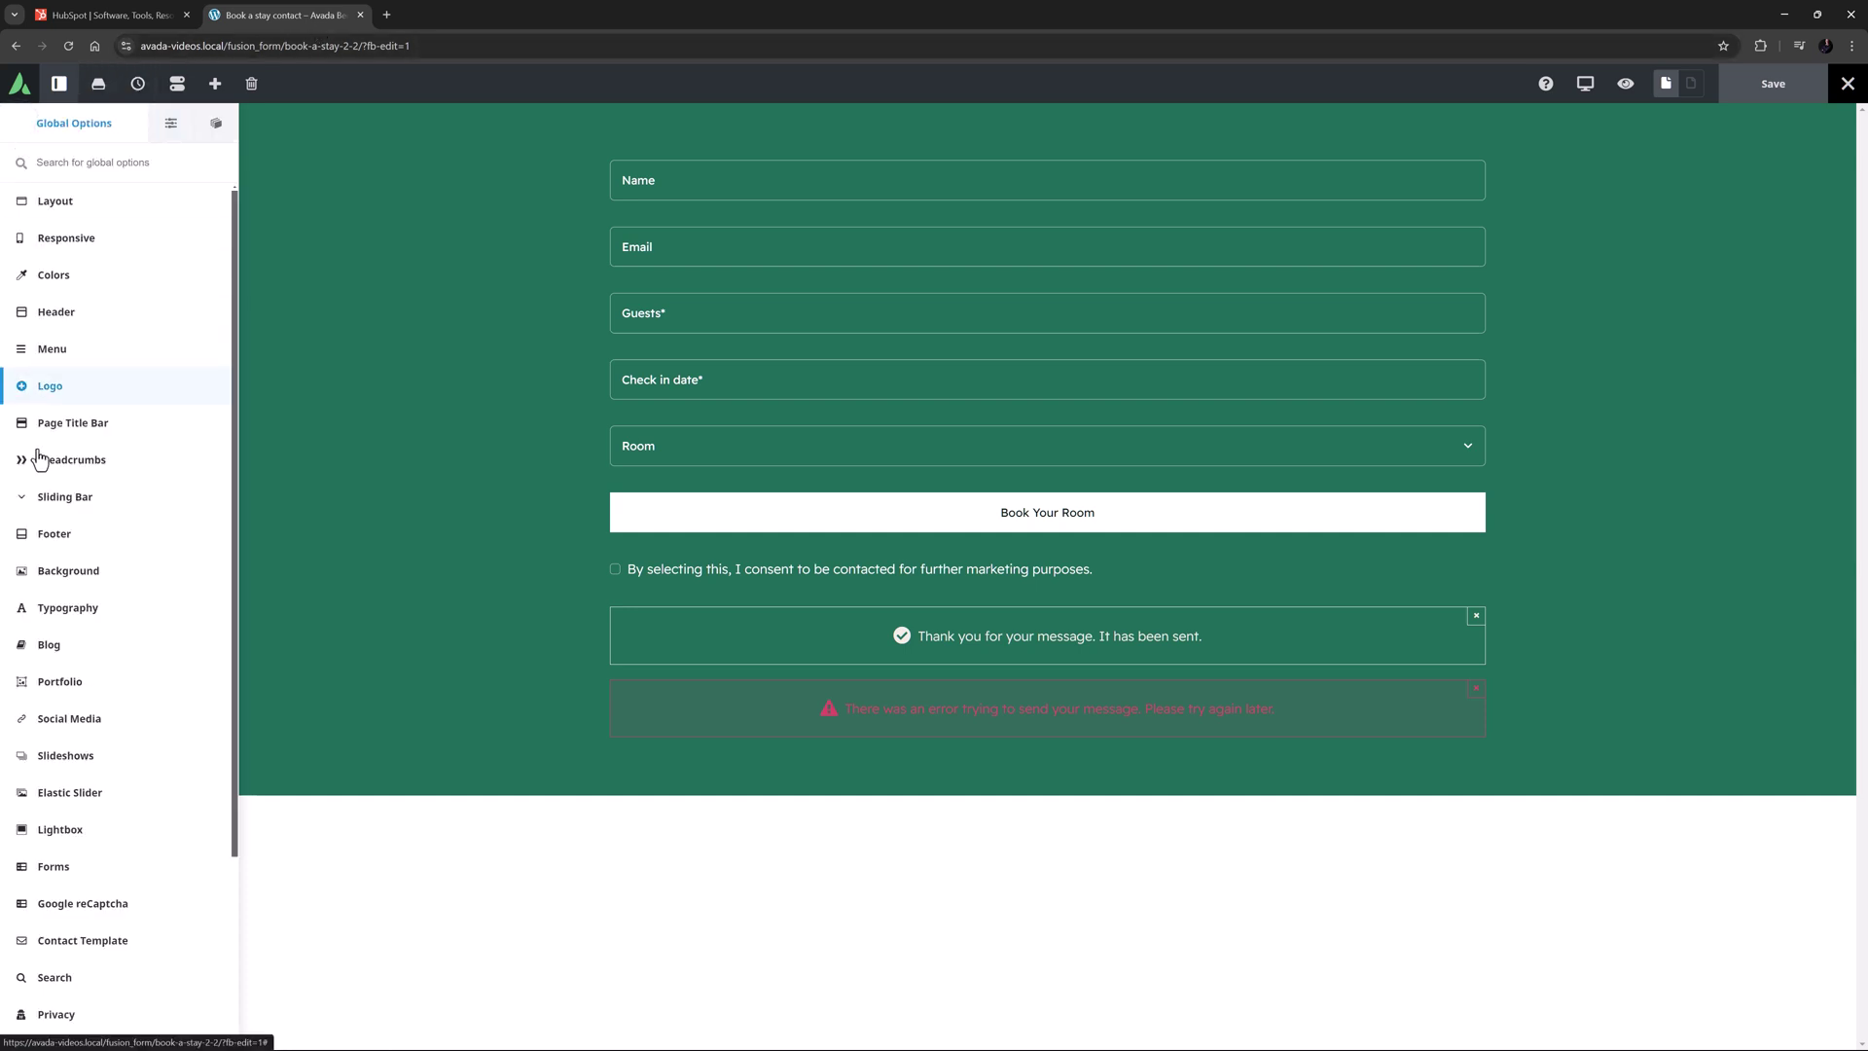
click(39, 867)
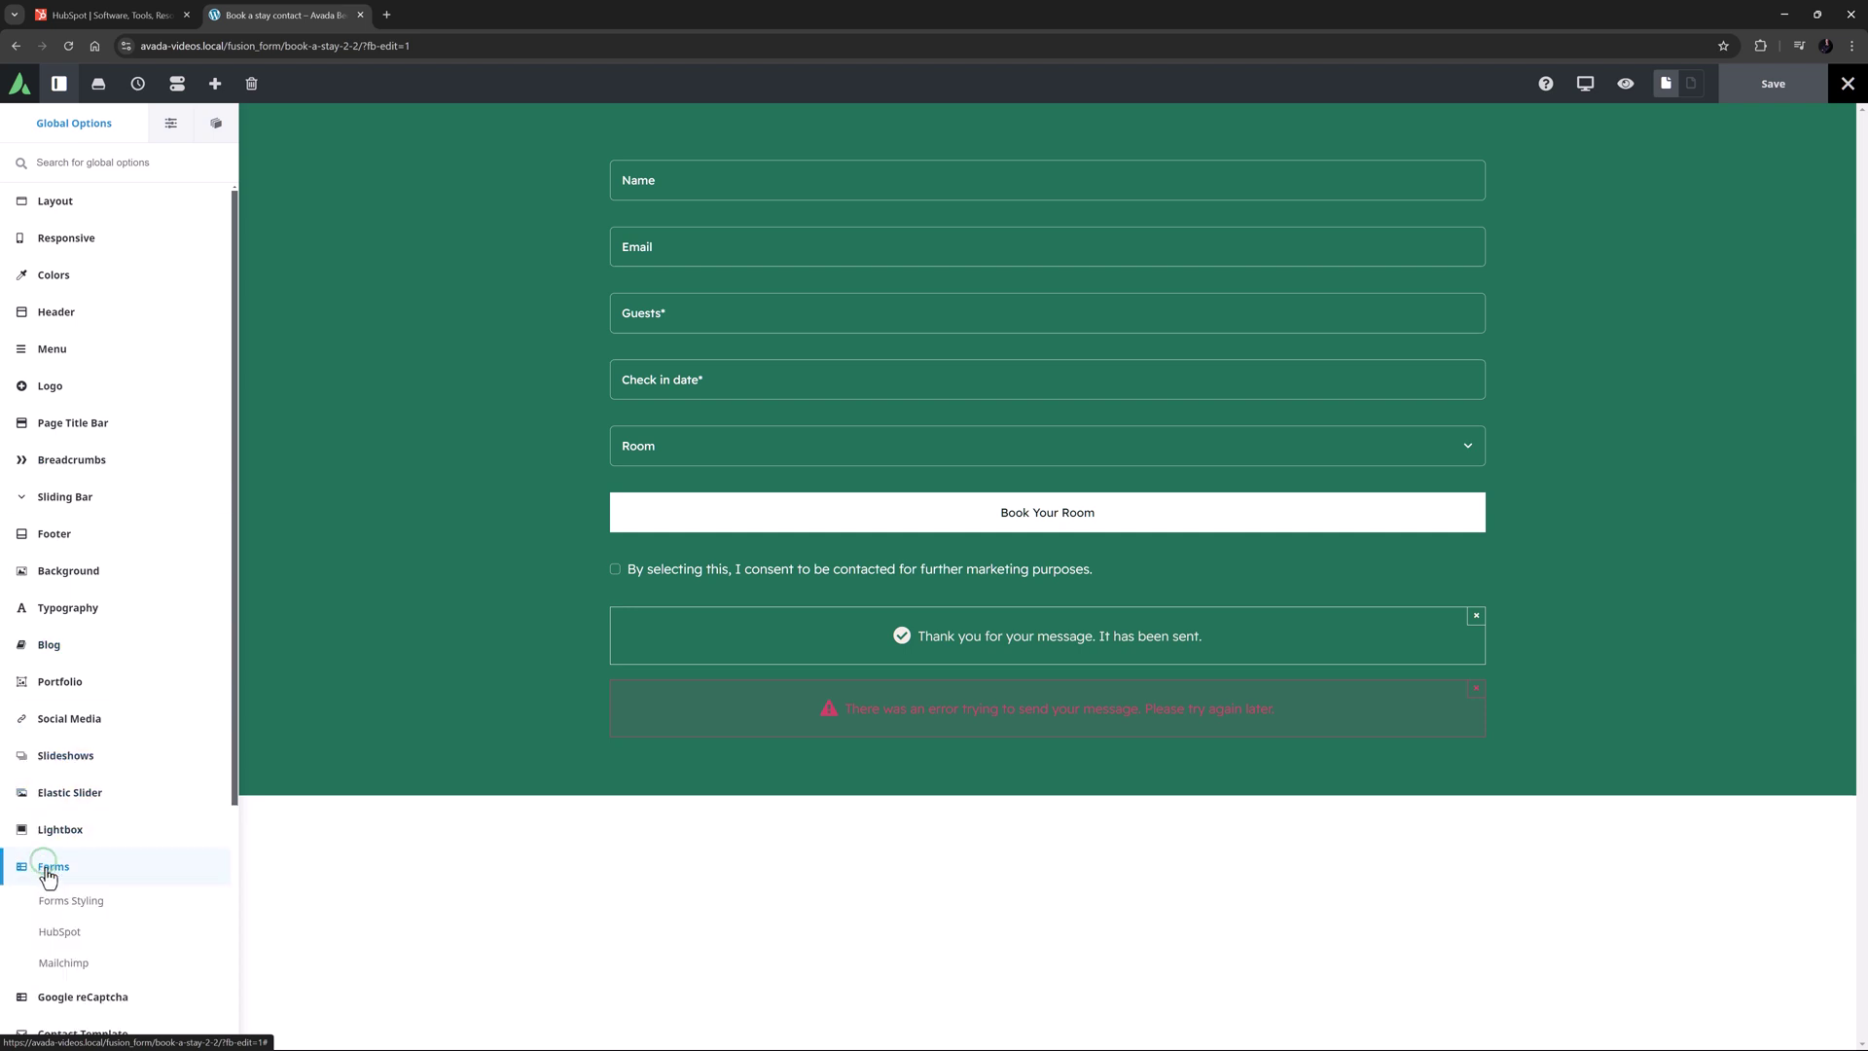
click(61, 933)
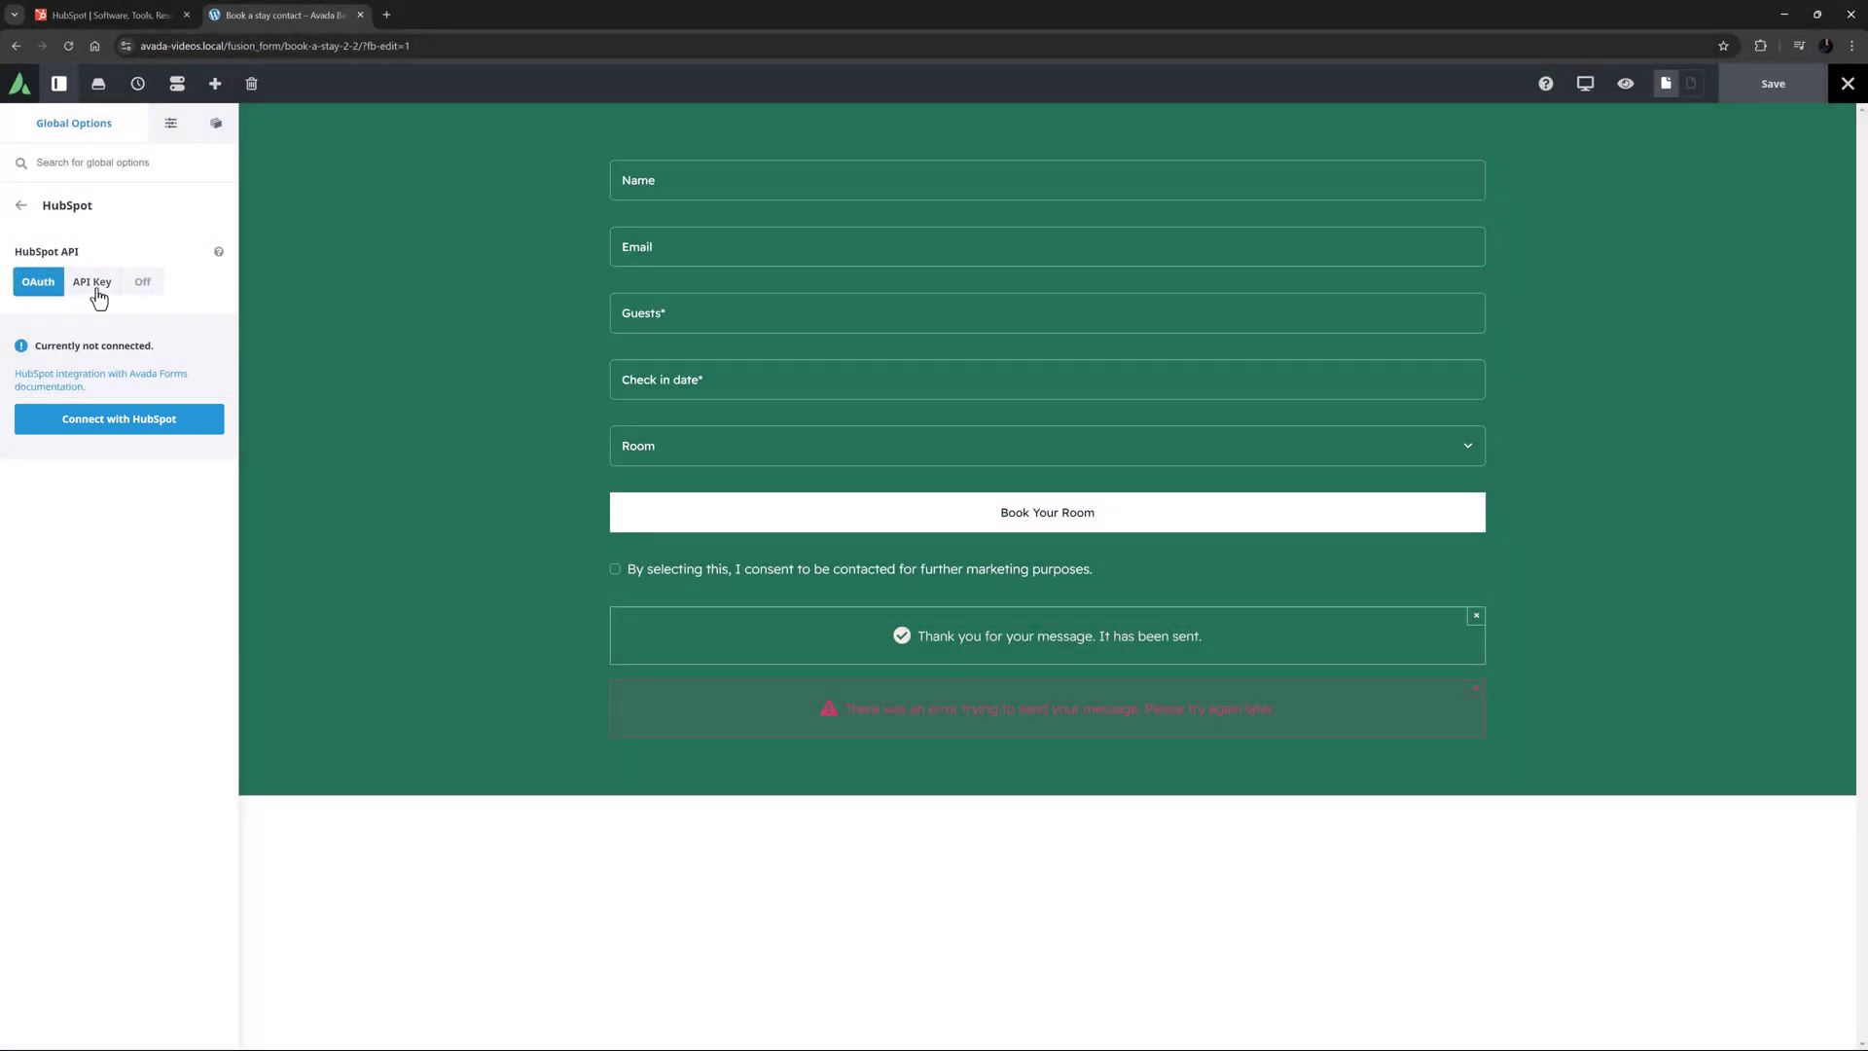
Step: Try API Key mode and its help text, then return the HubSpot connection to OAuth
click(95, 288)
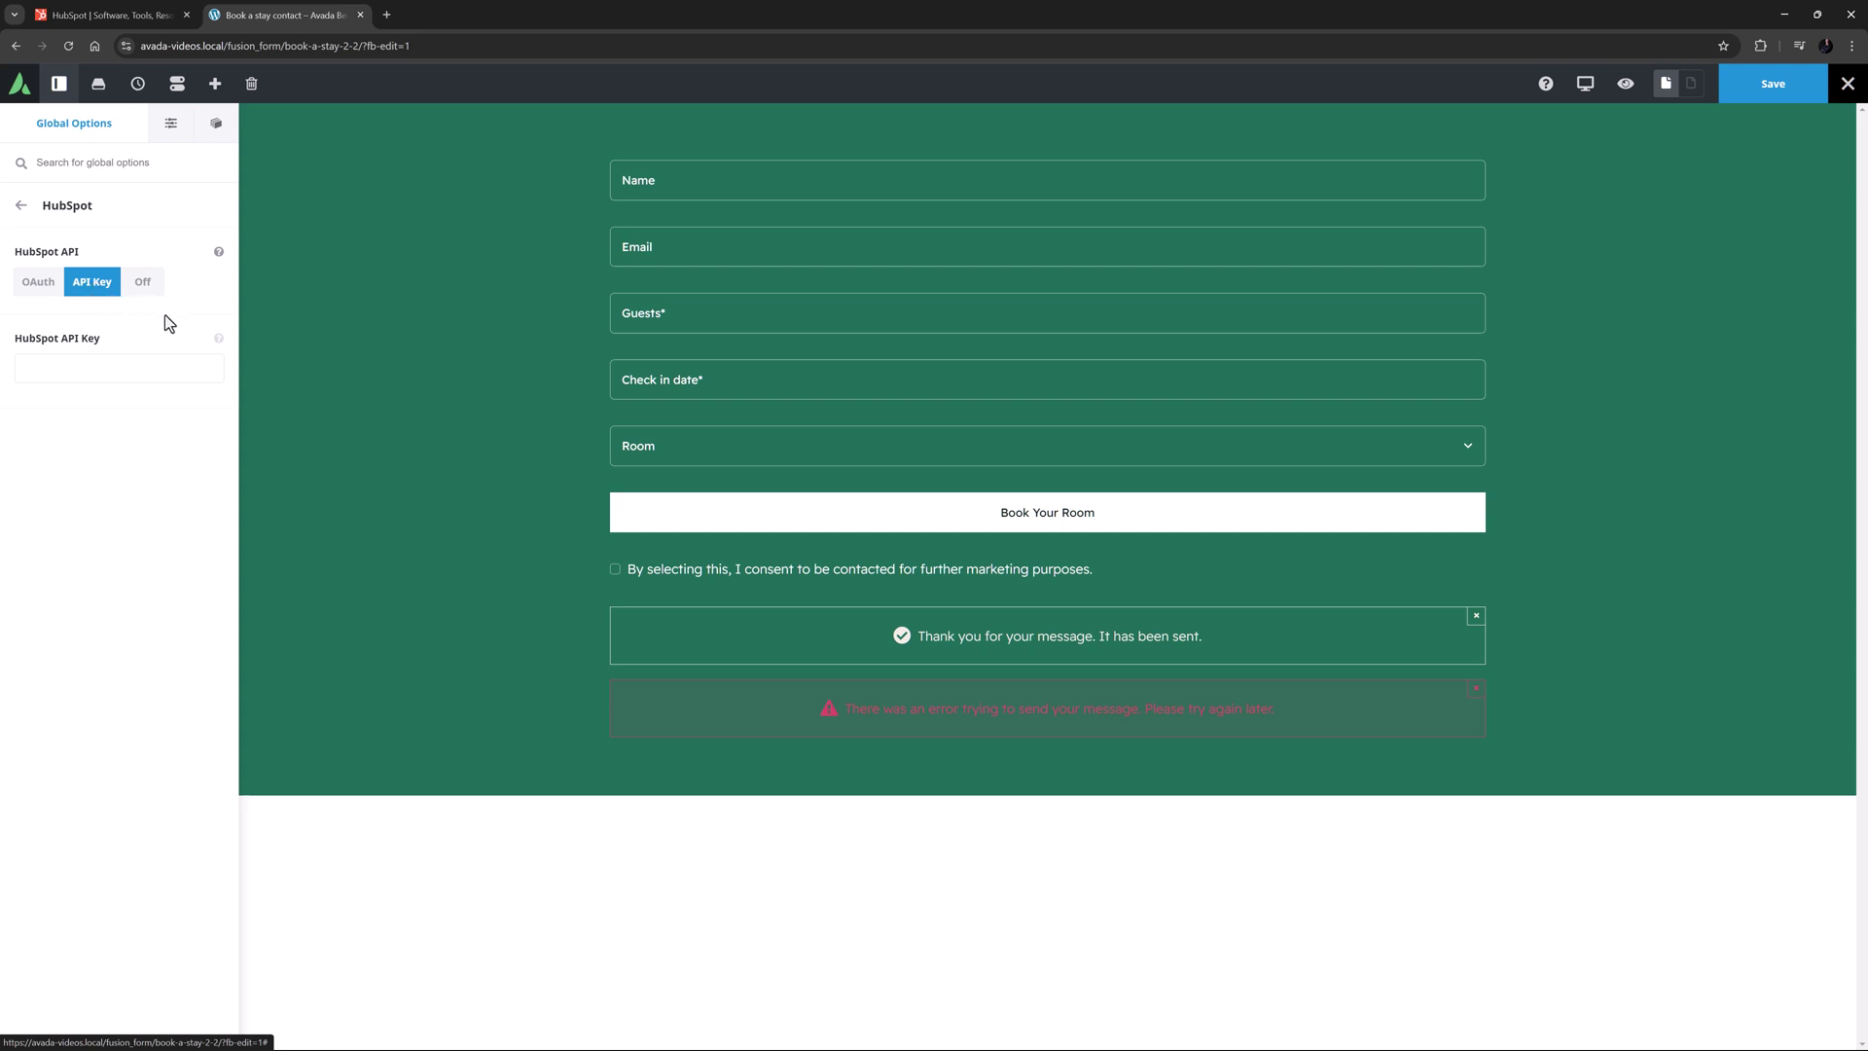
click(219, 340)
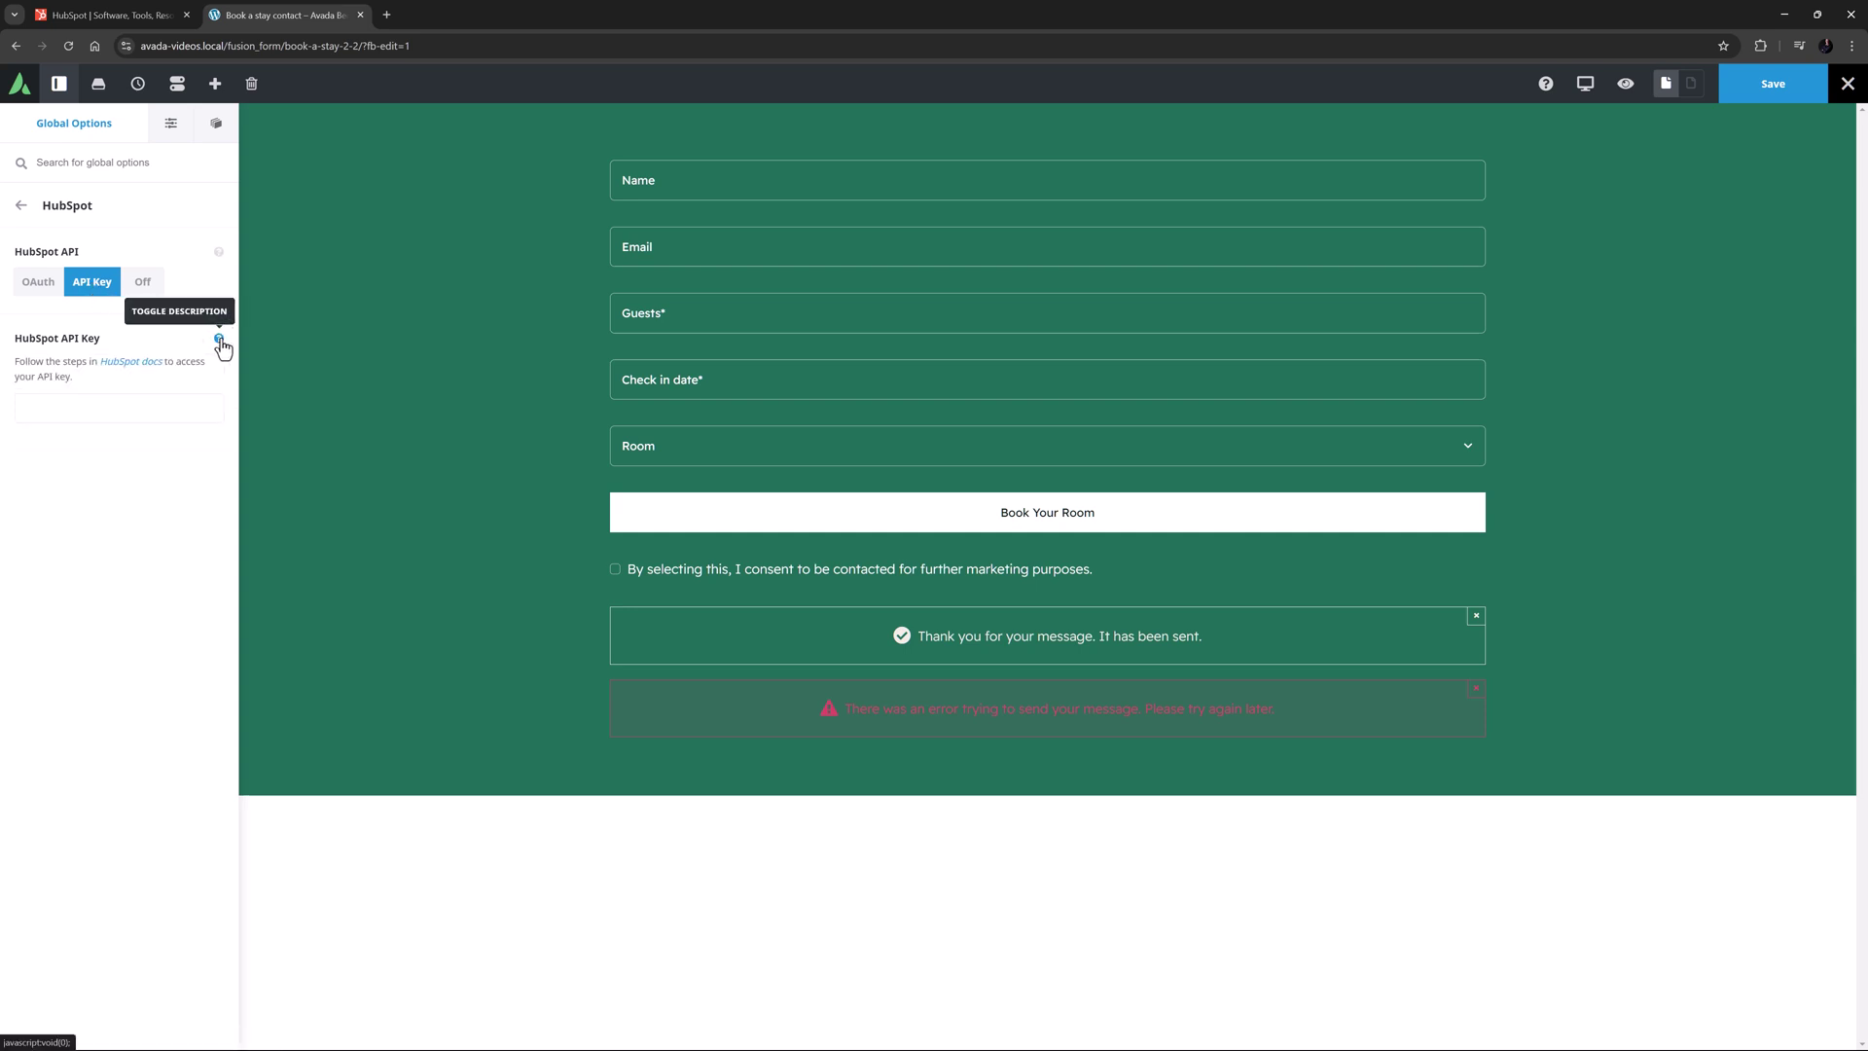
click(220, 342)
click(39, 284)
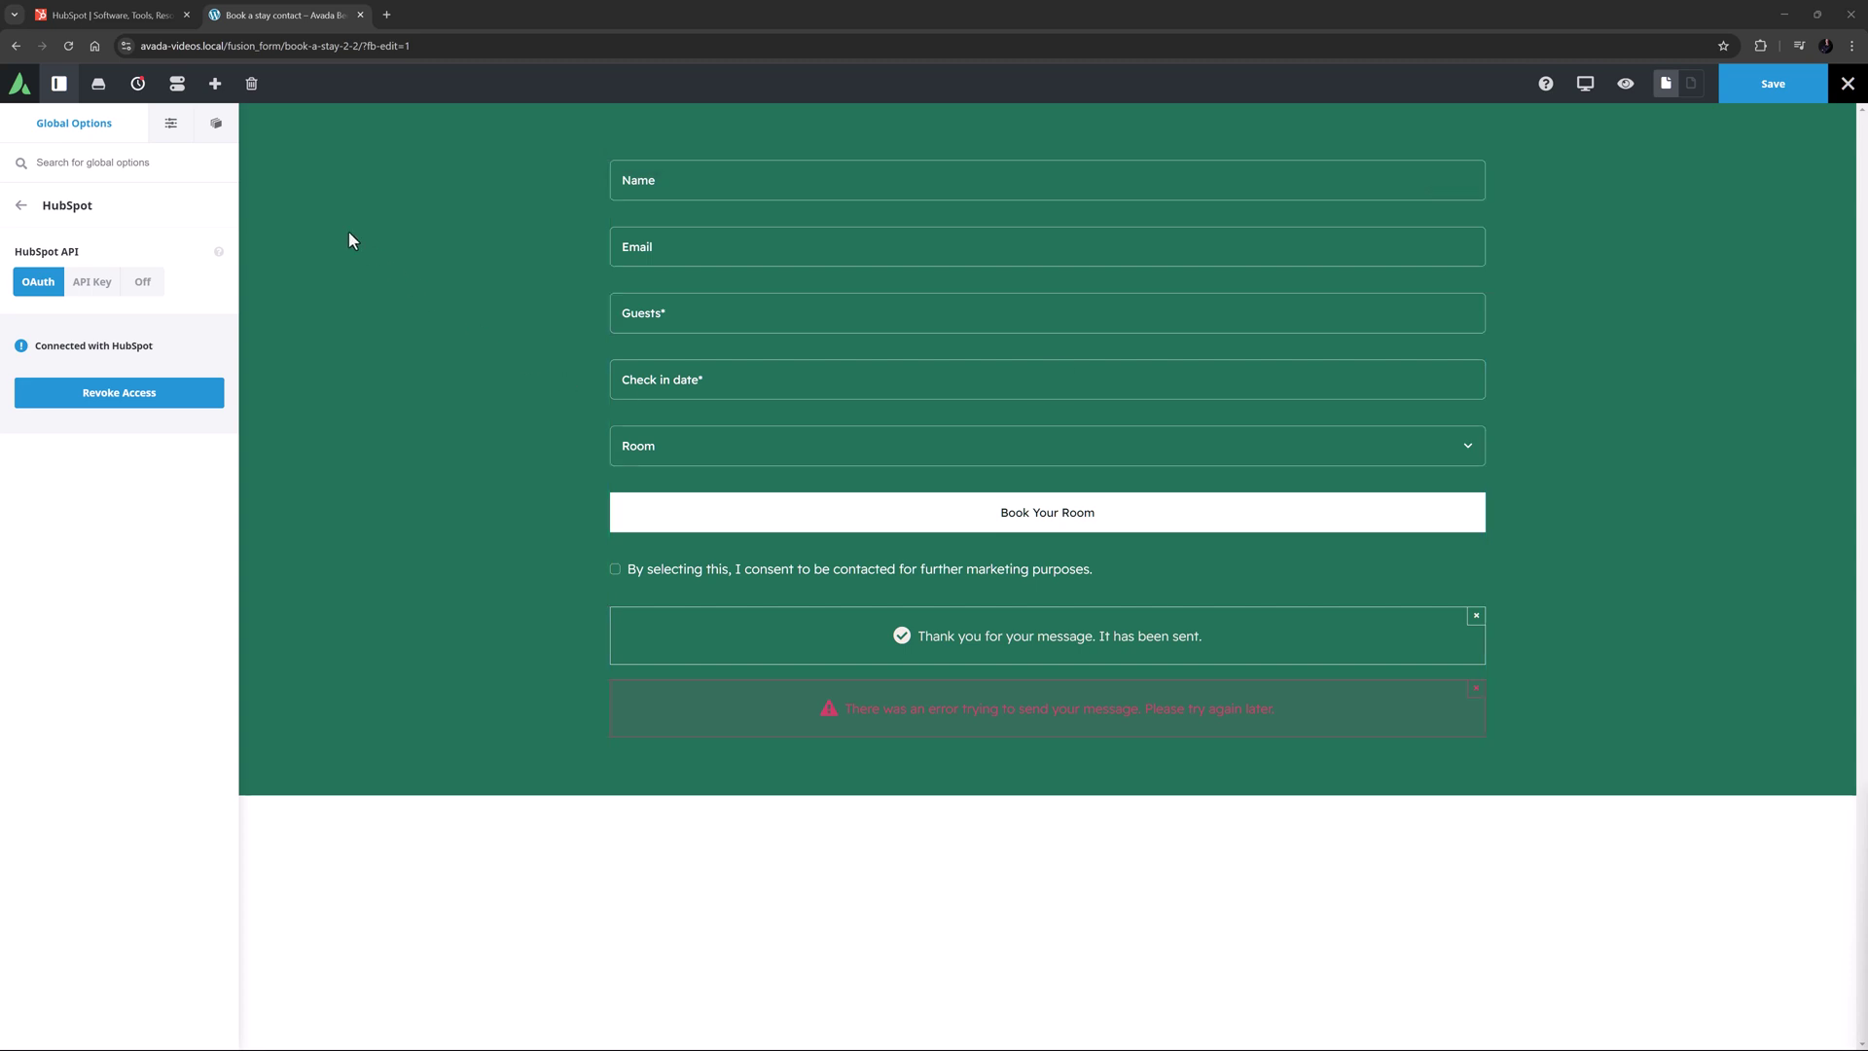
Step: Add HubSpot as the form's submission action, set to Create/Update Contact
click(170, 124)
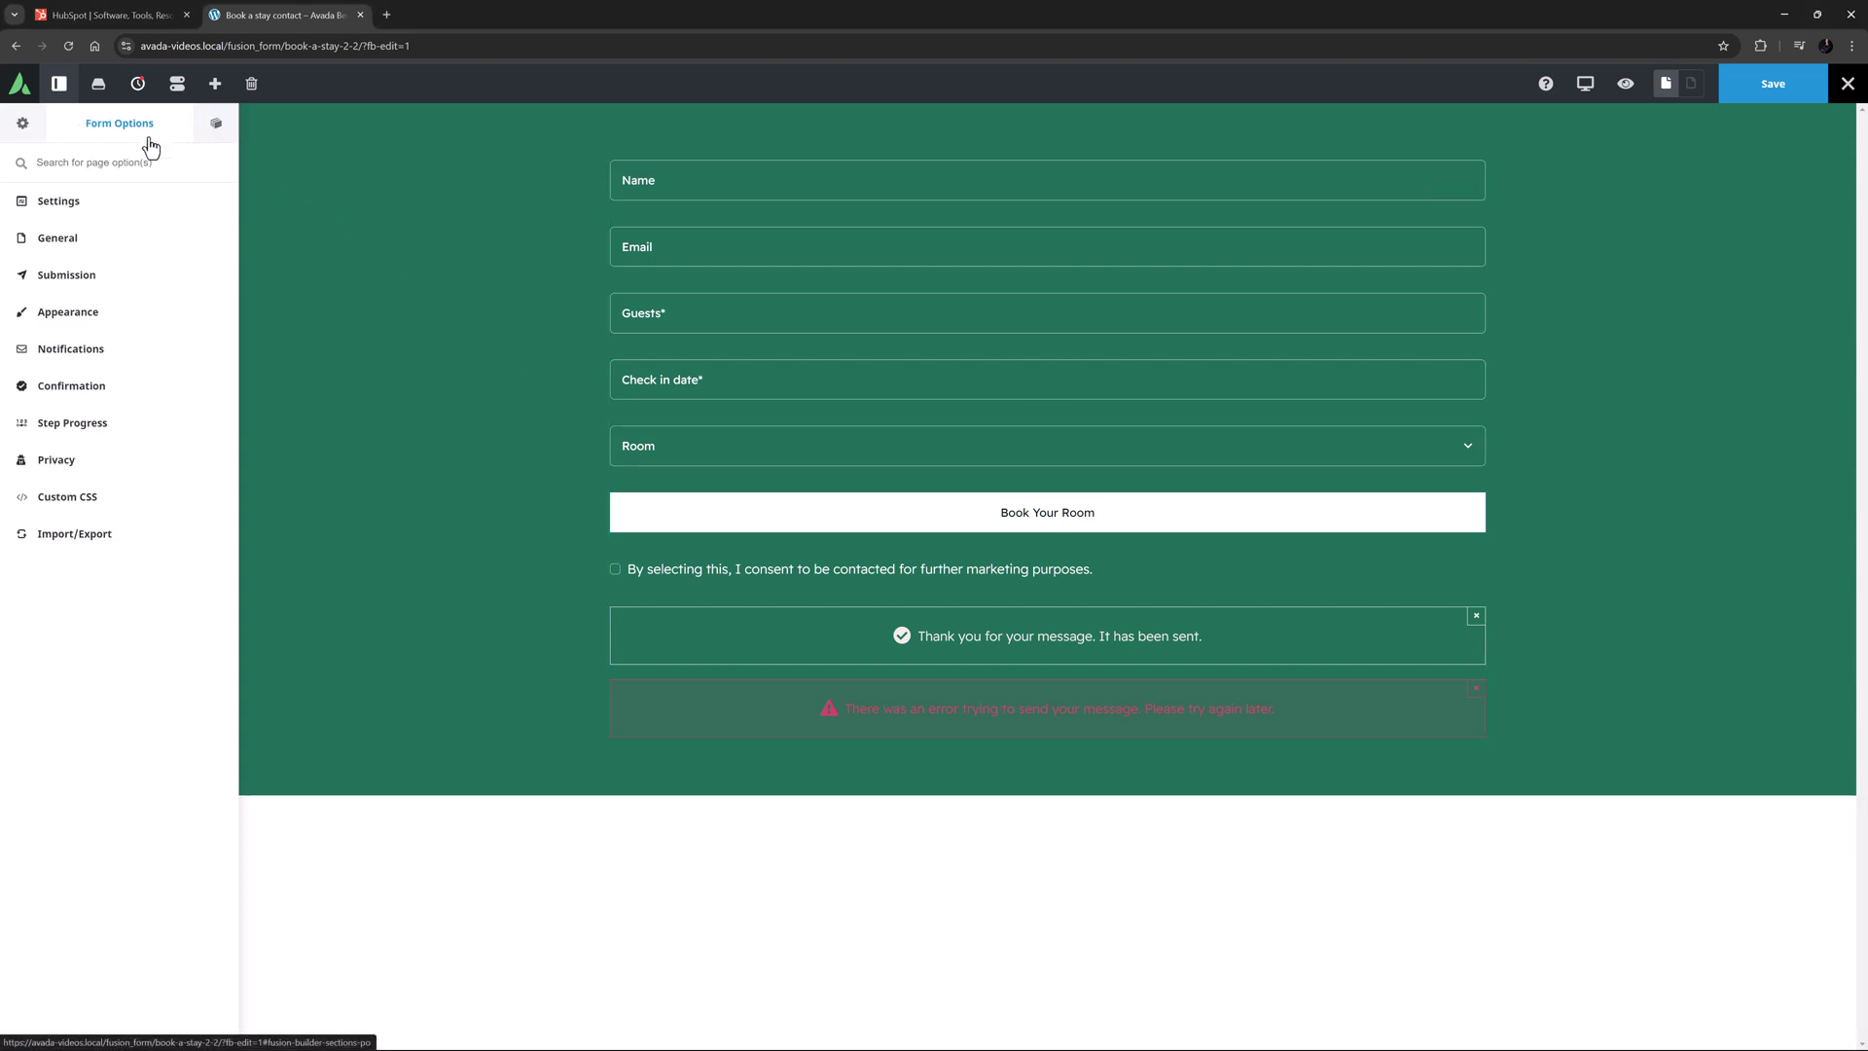
click(65, 276)
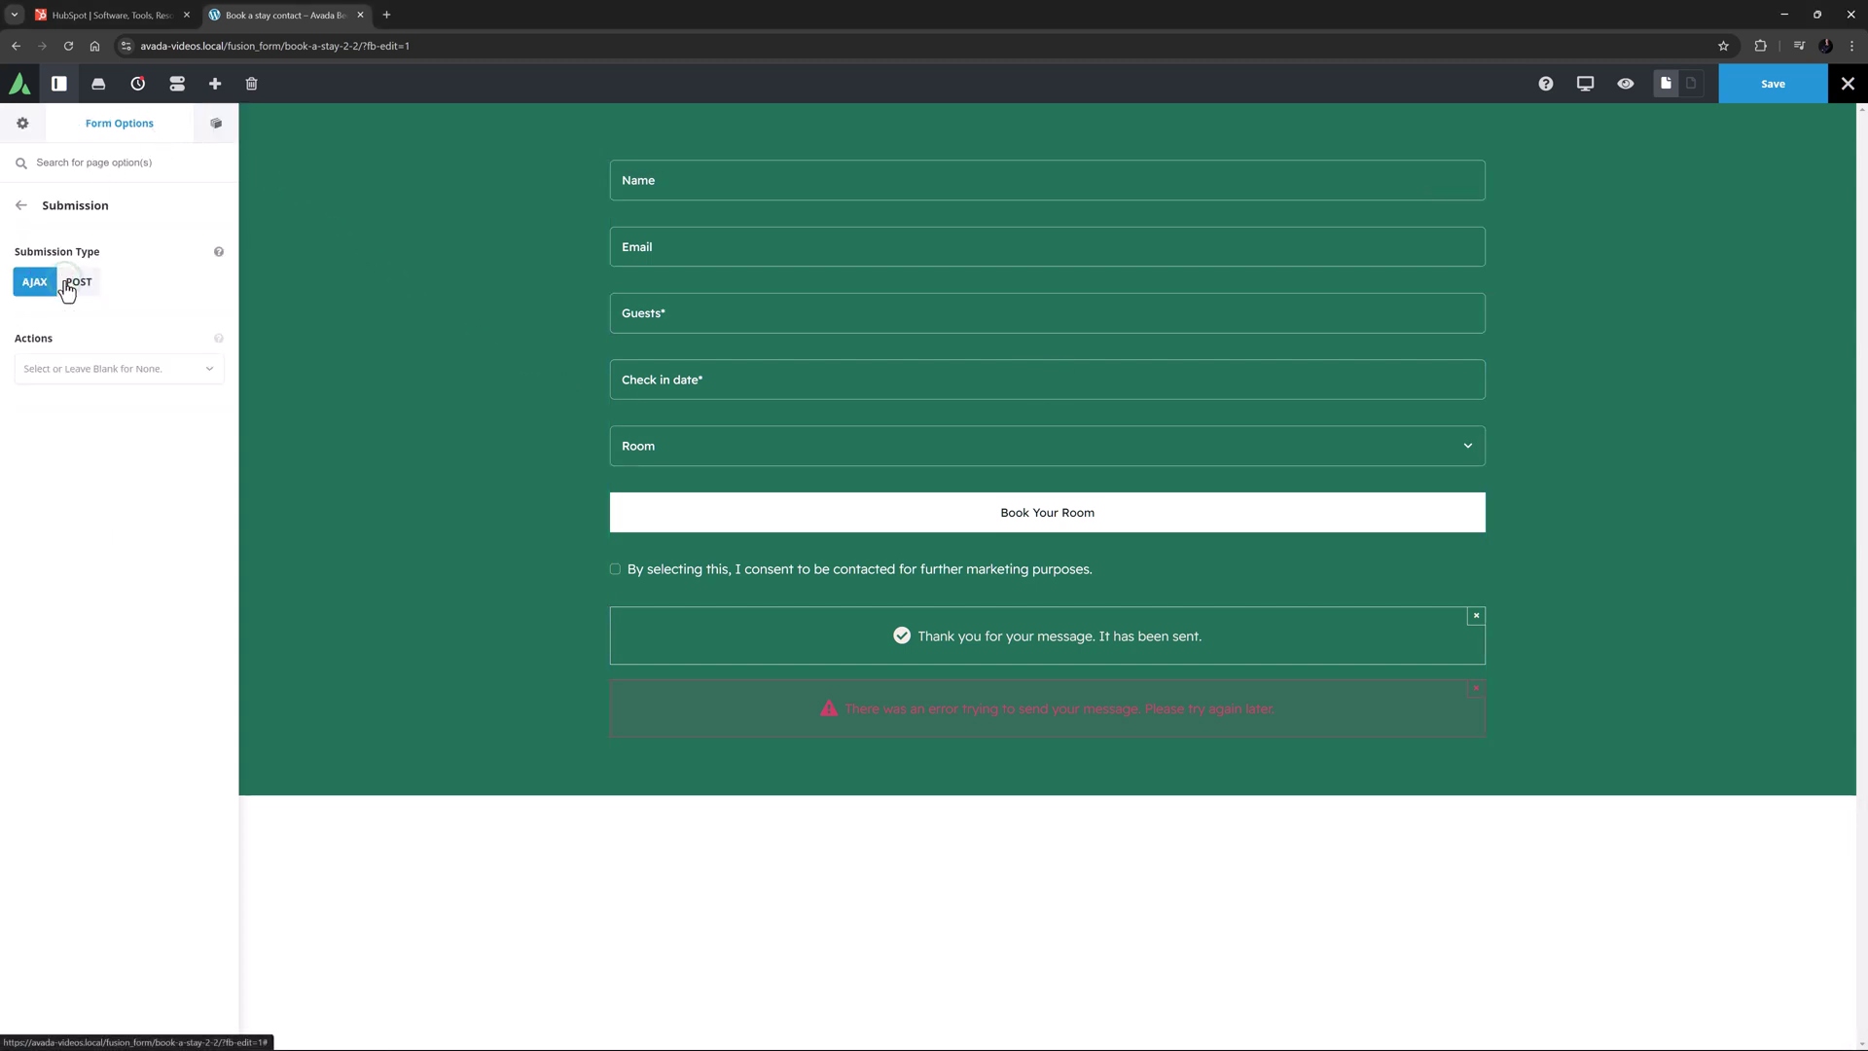
click(210, 372)
click(141, 412)
click(48, 477)
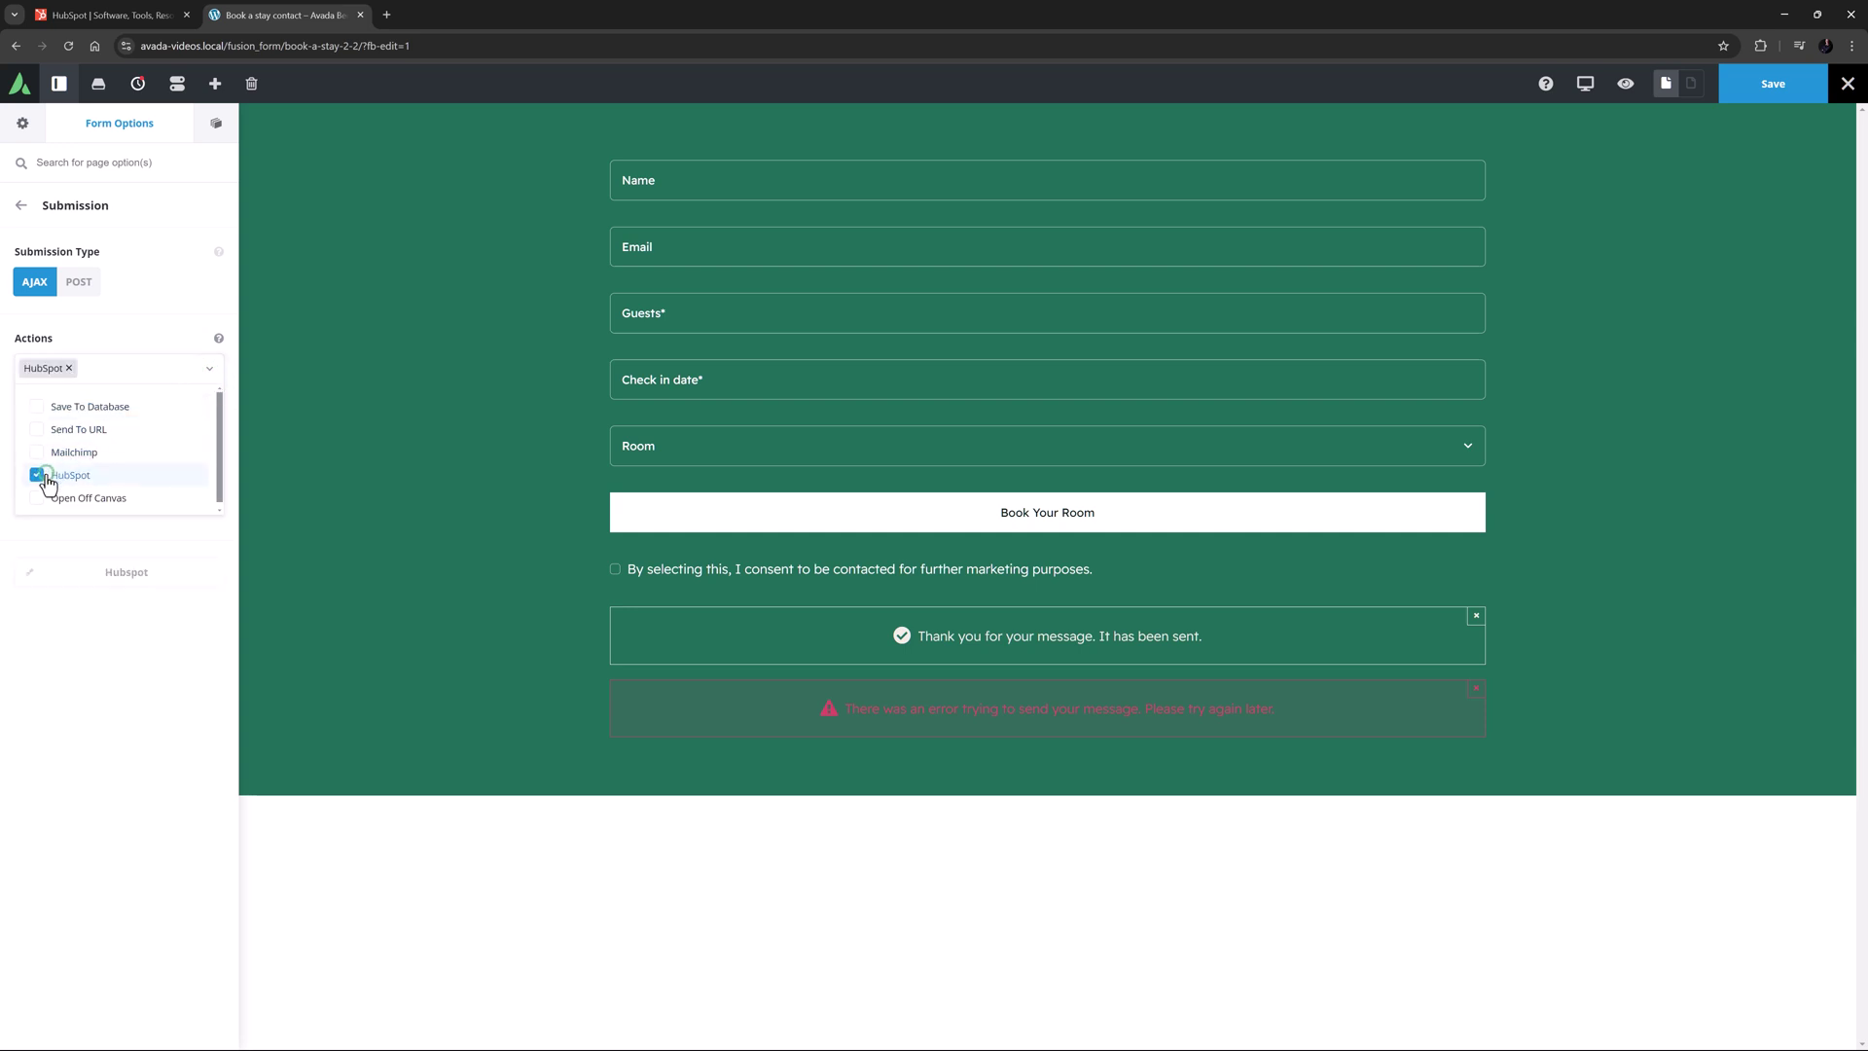
click(30, 574)
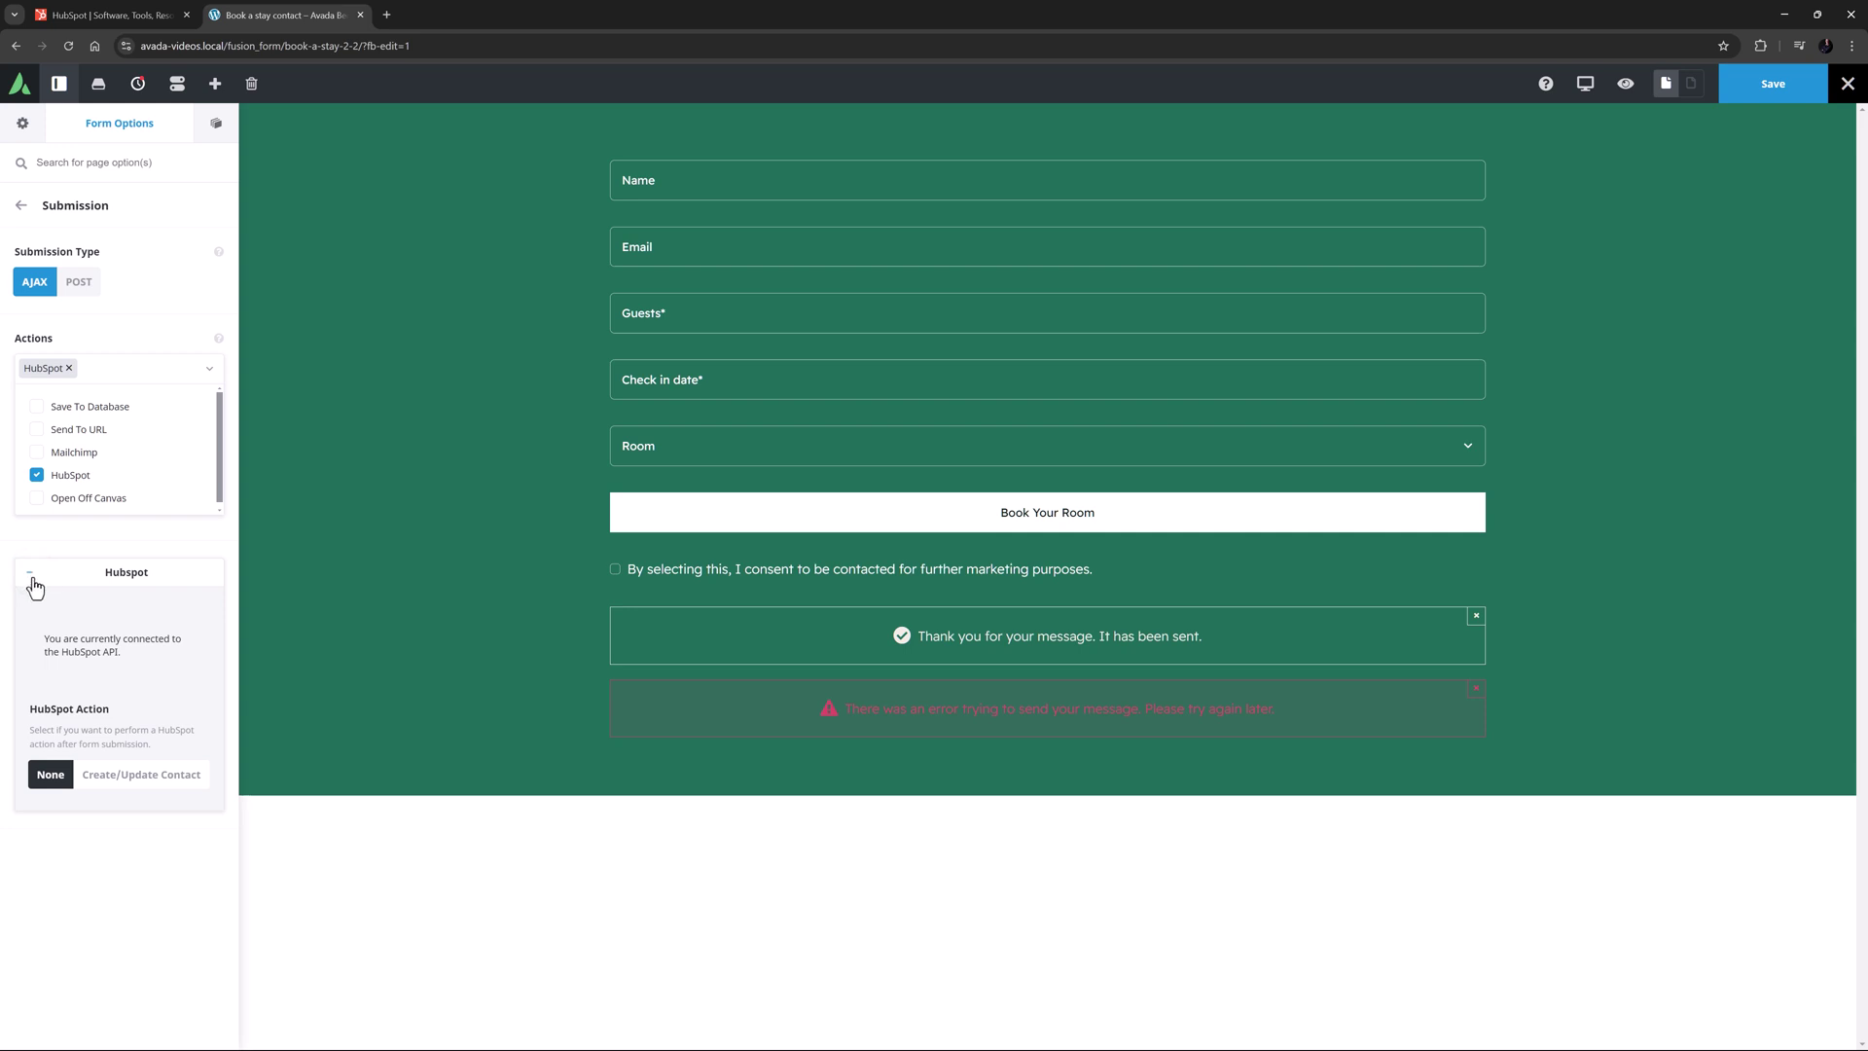
click(122, 773)
scroll(129, 715, down, 3)
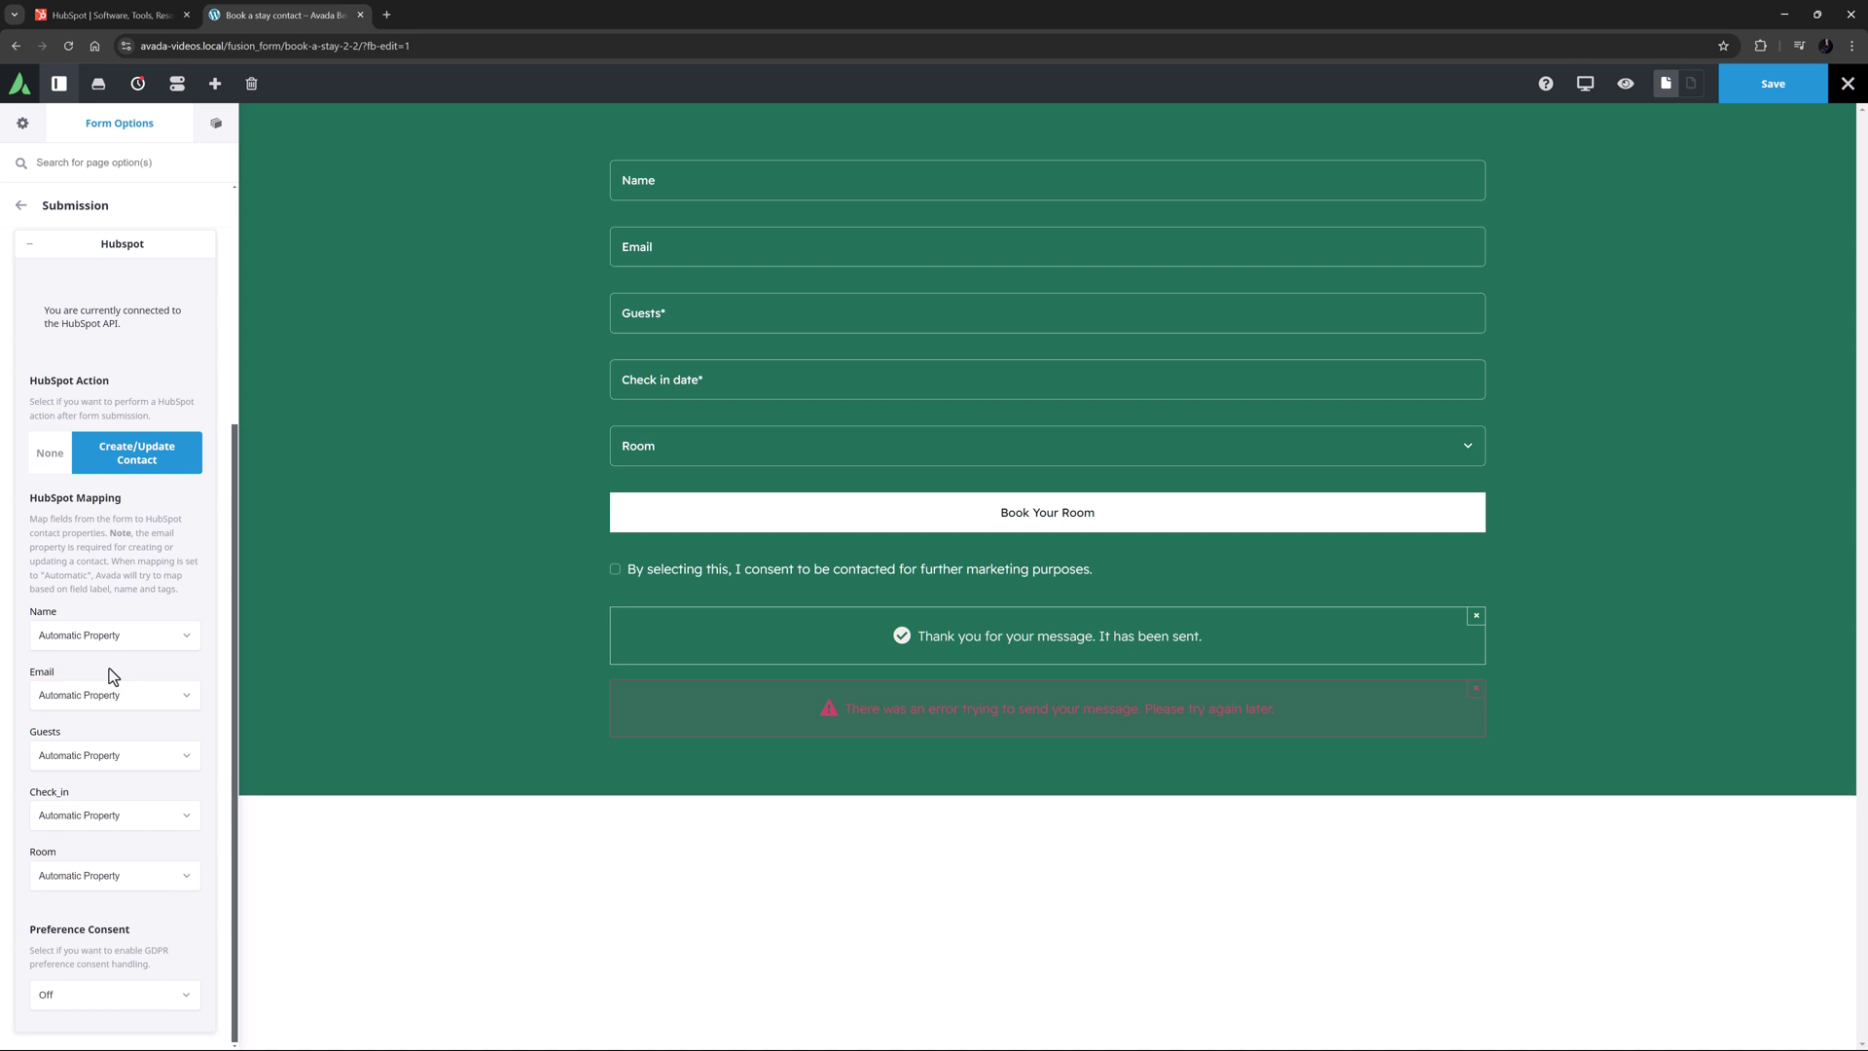
Step: Keep Name and Email on Automatic Property and view the Preference Consent choices
click(190, 637)
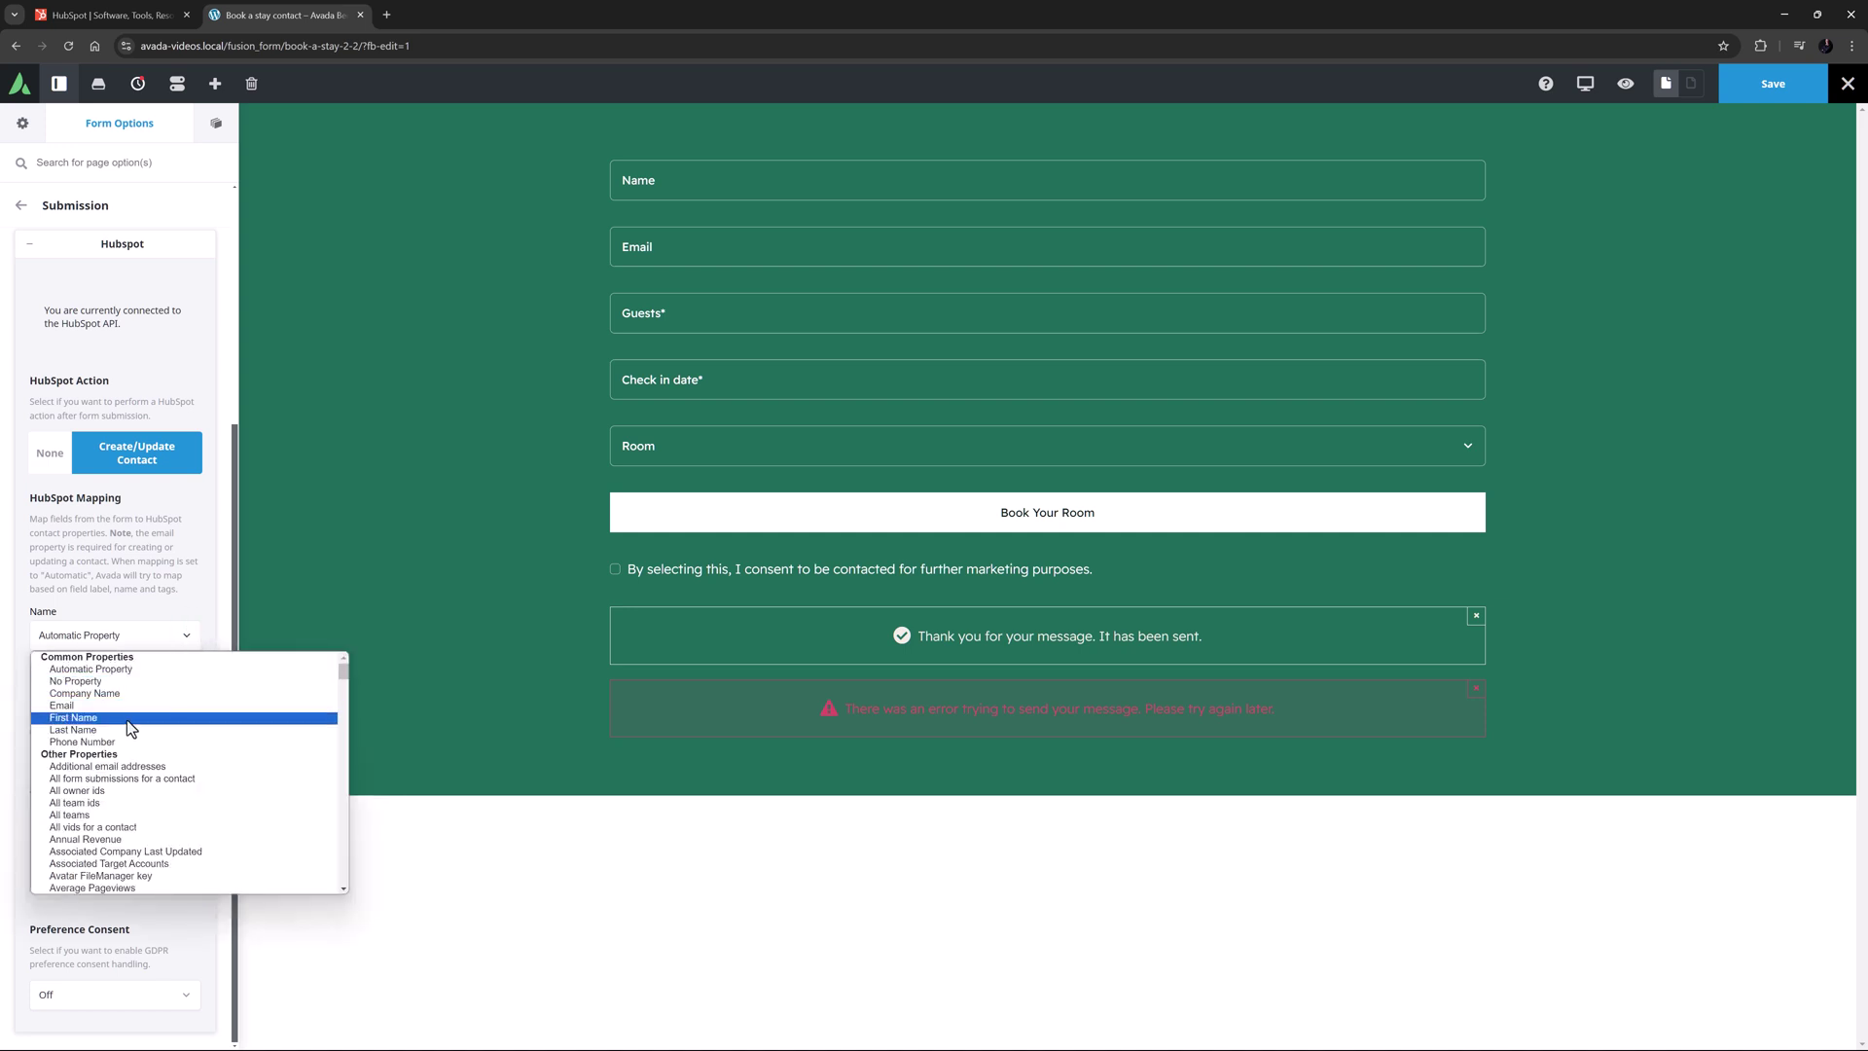
click(156, 637)
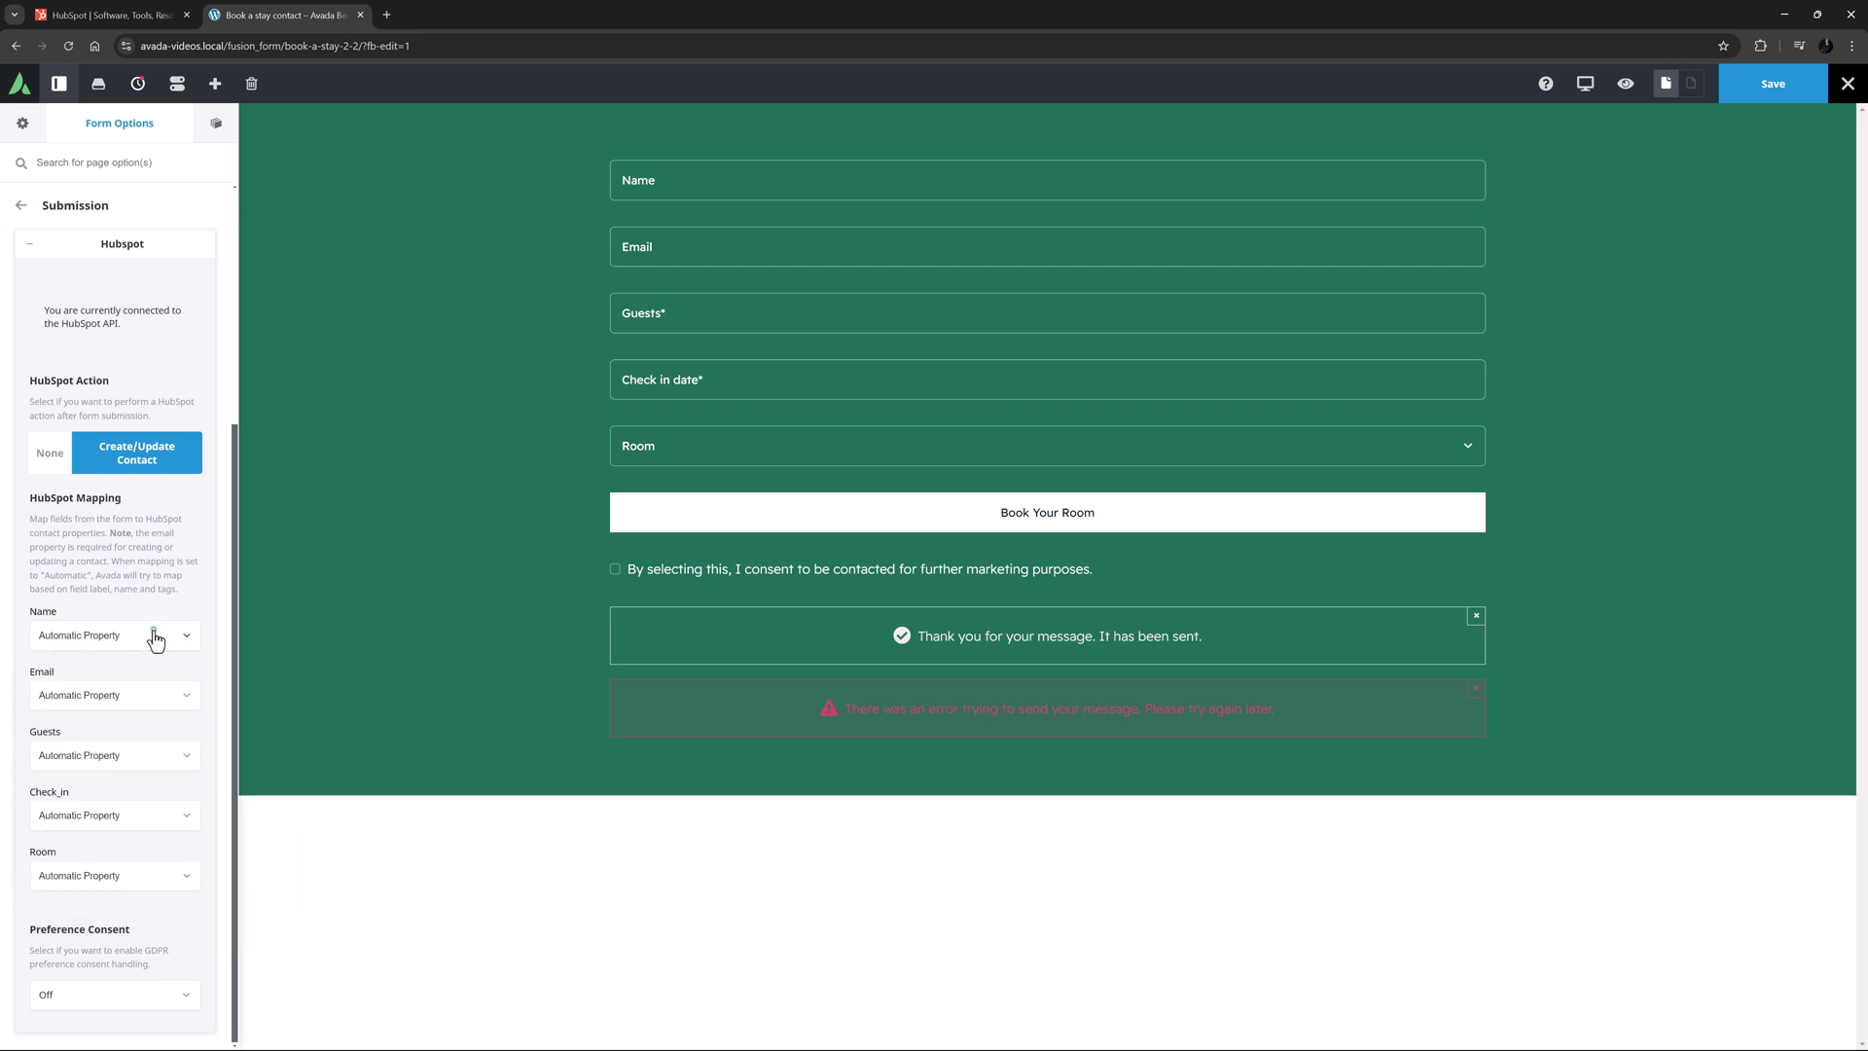
click(154, 697)
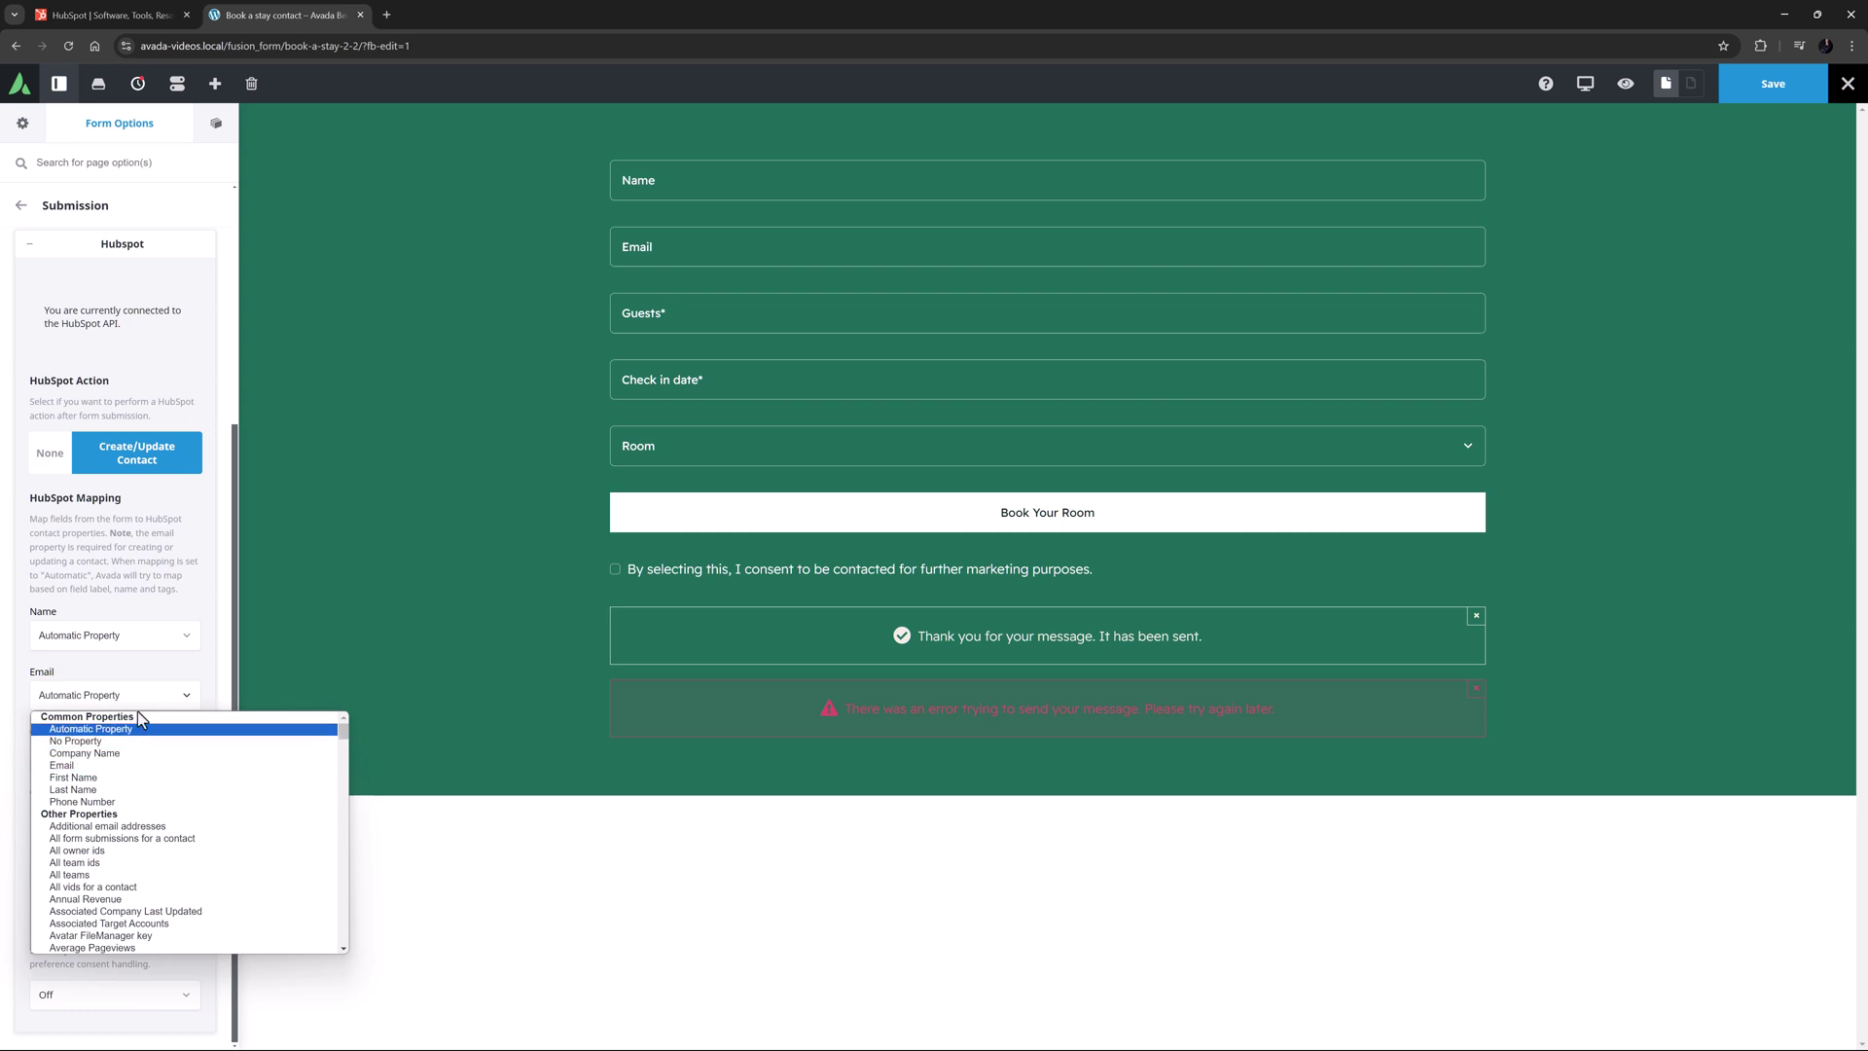
click(141, 705)
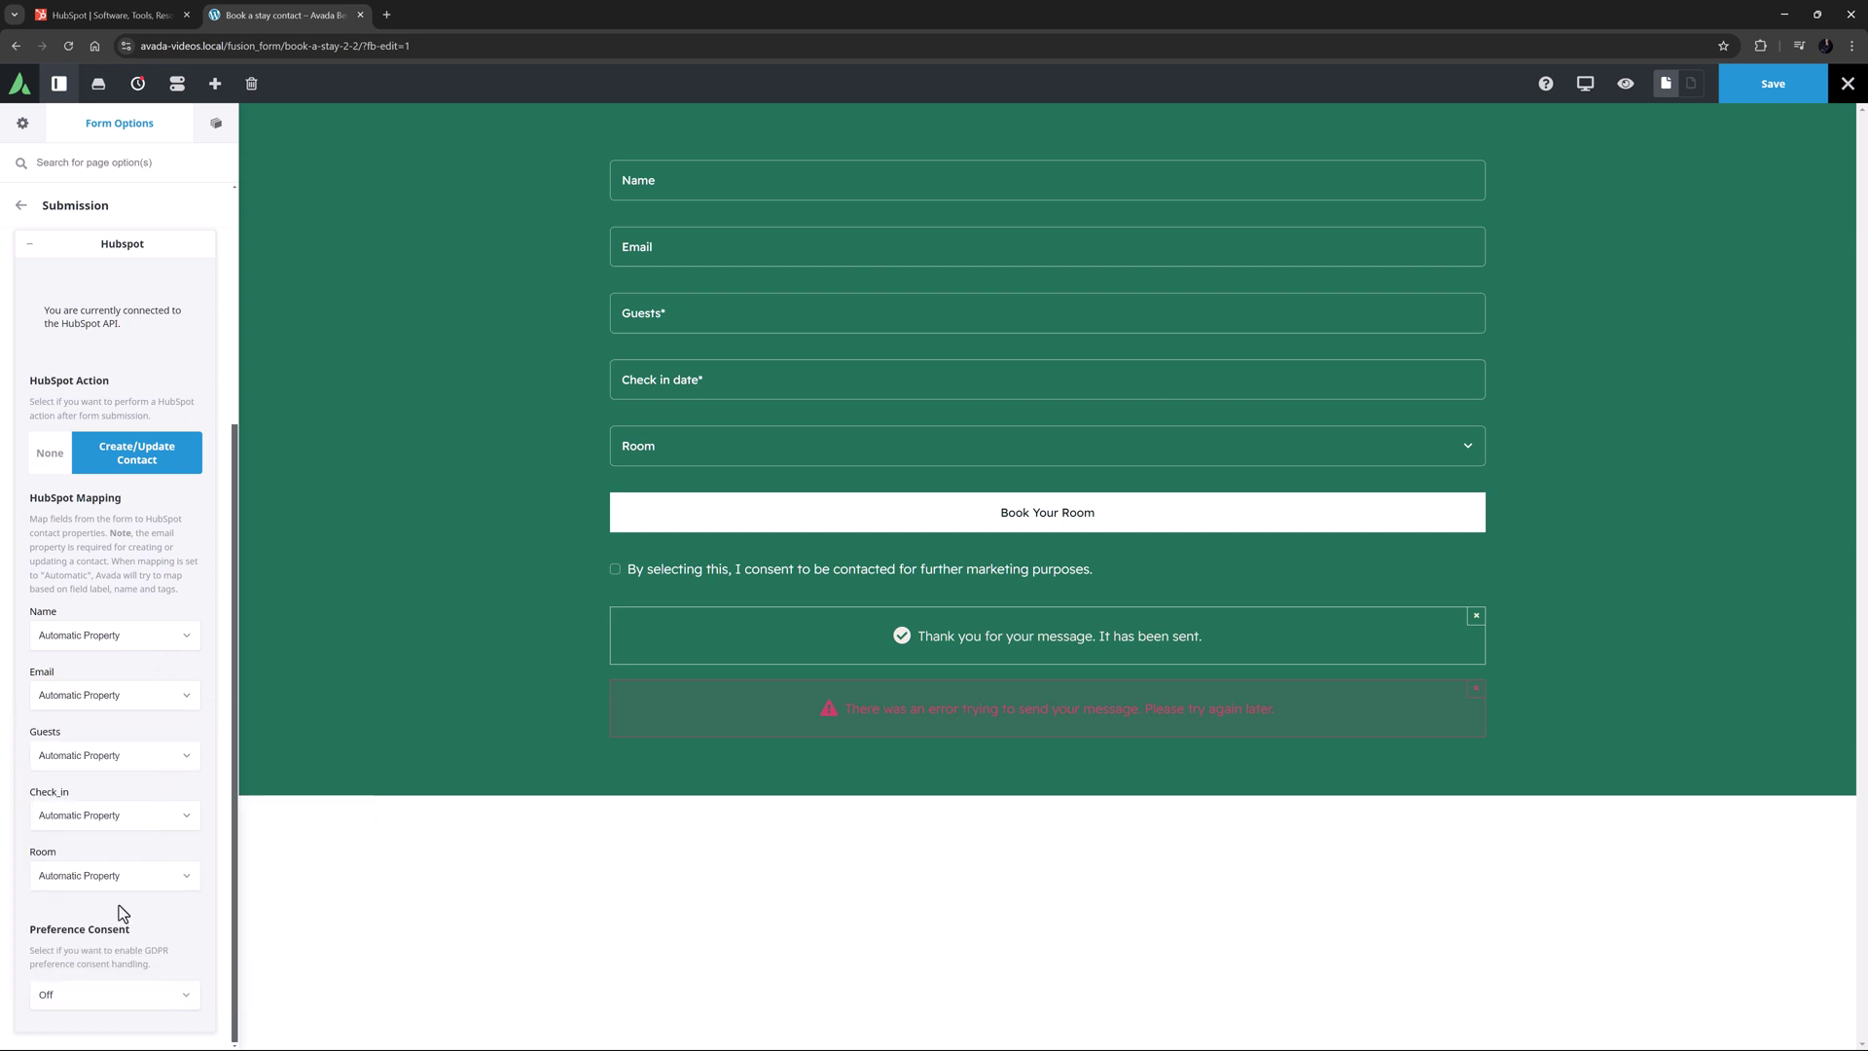
click(151, 1002)
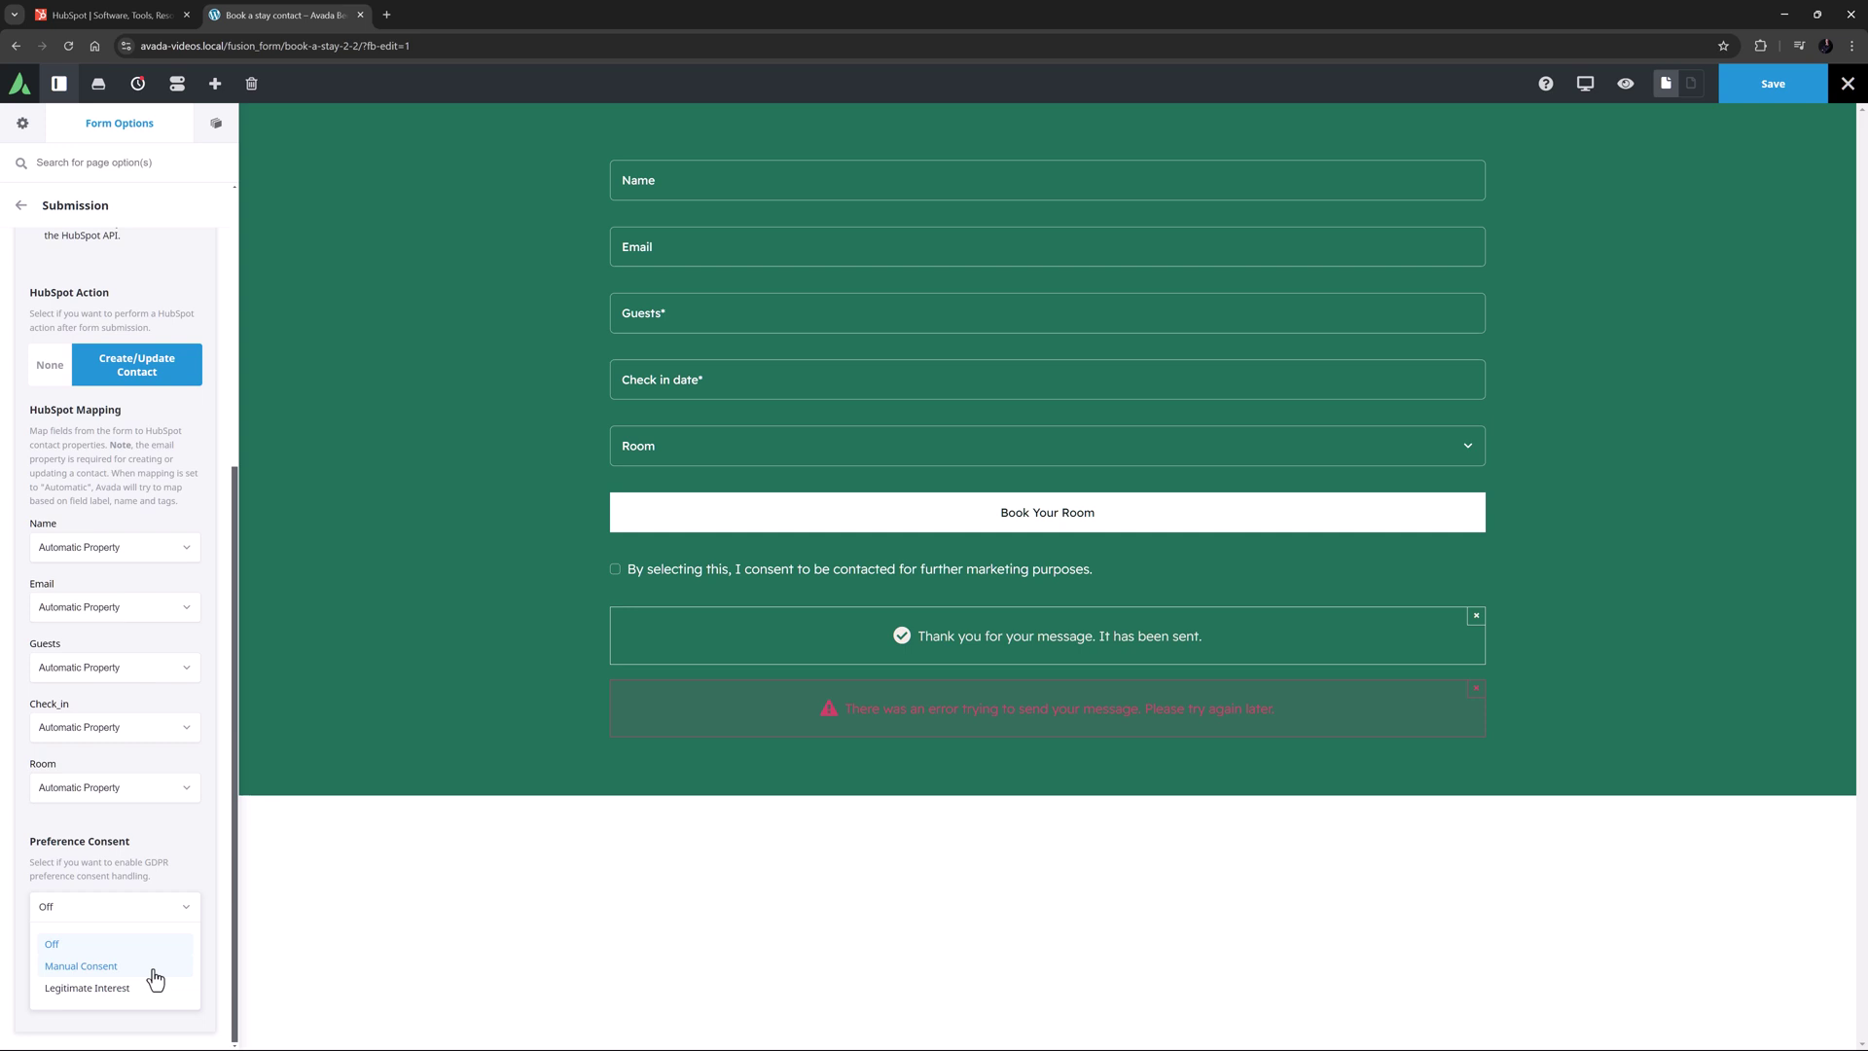
Step: Set Preference Consent to Manual Consent and map Data Processing to consent_field
click(152, 969)
scroll(154, 934, down, 3)
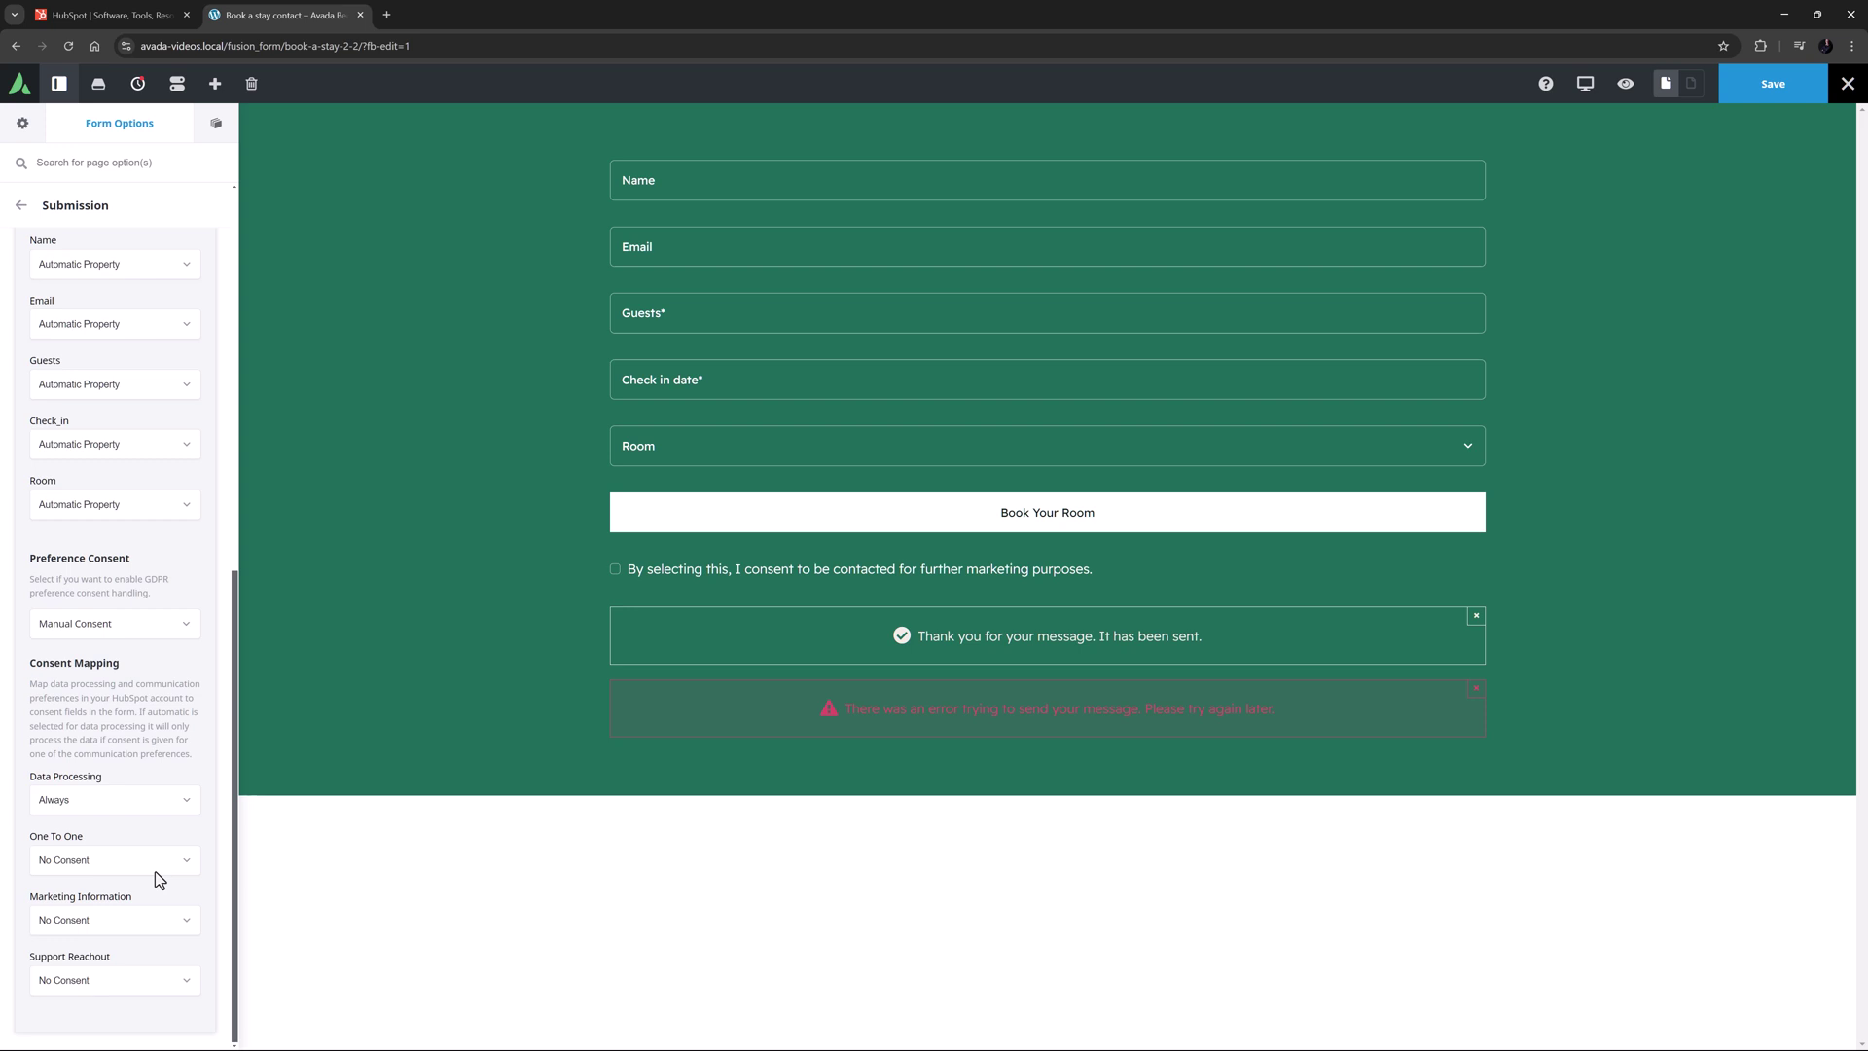
click(152, 802)
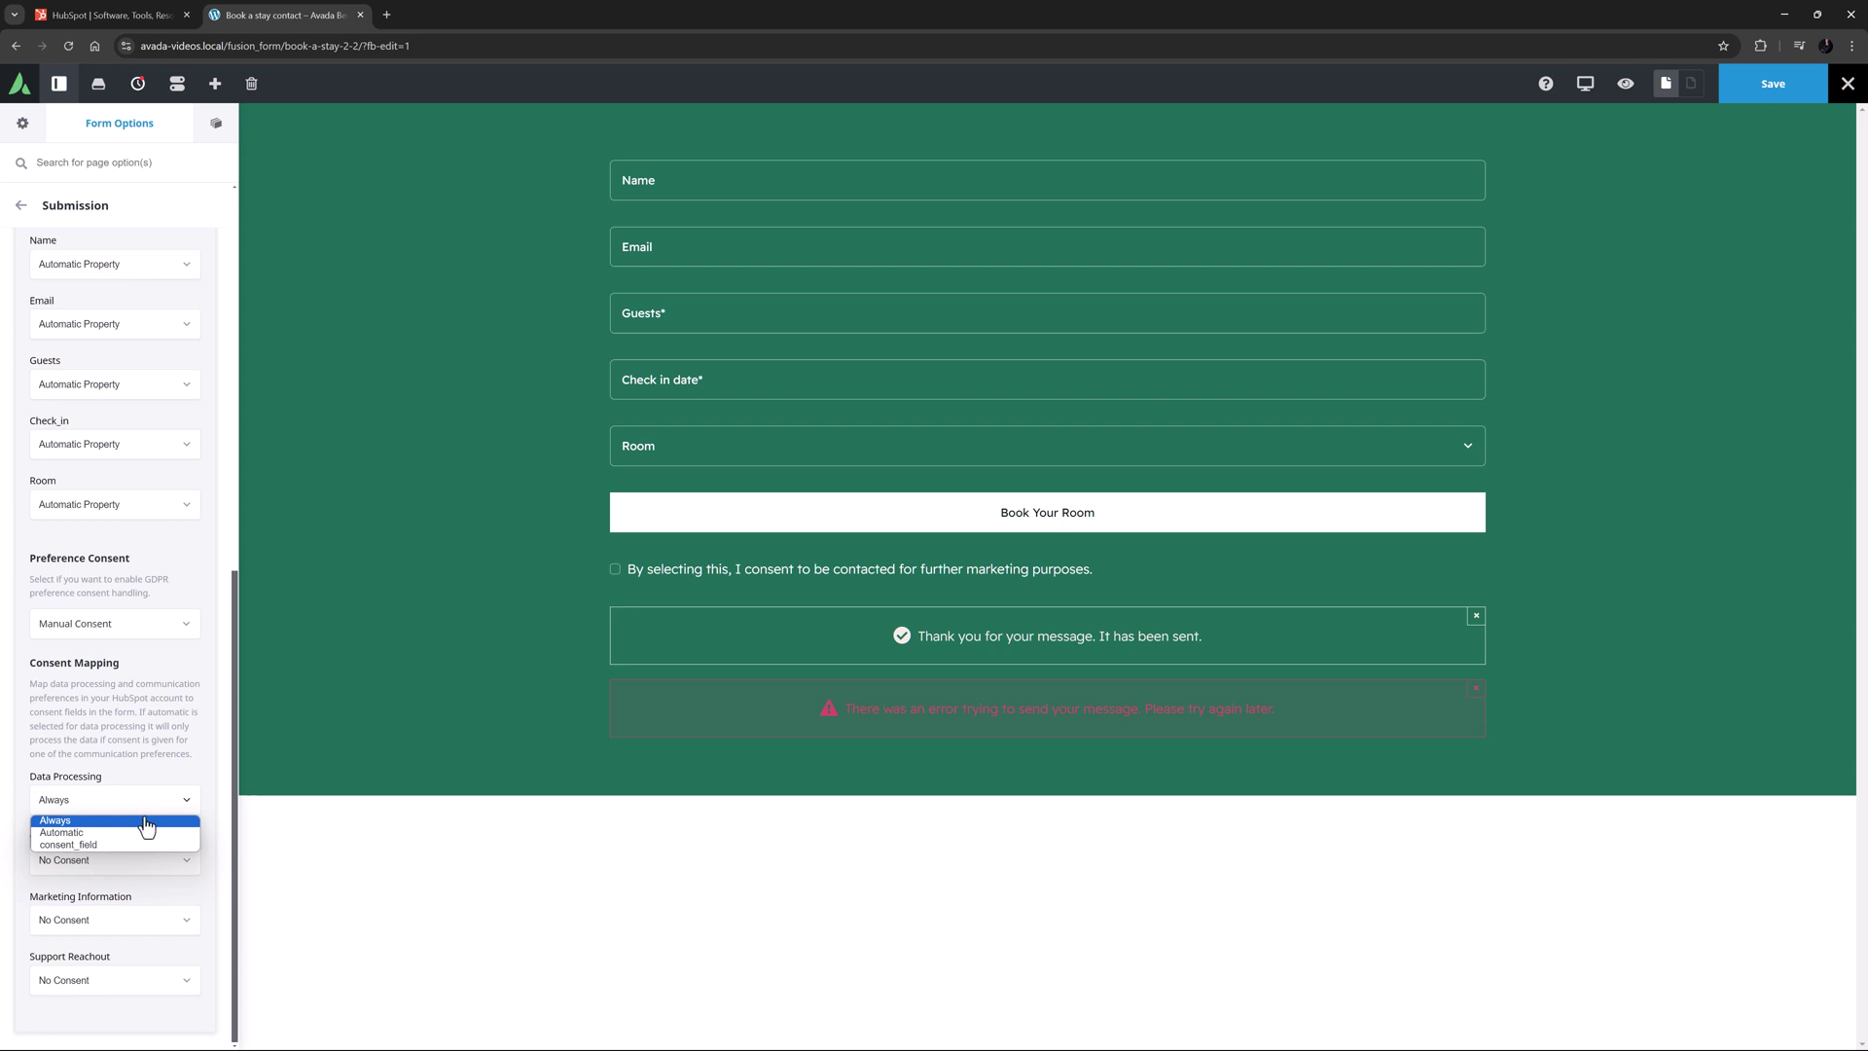
click(138, 843)
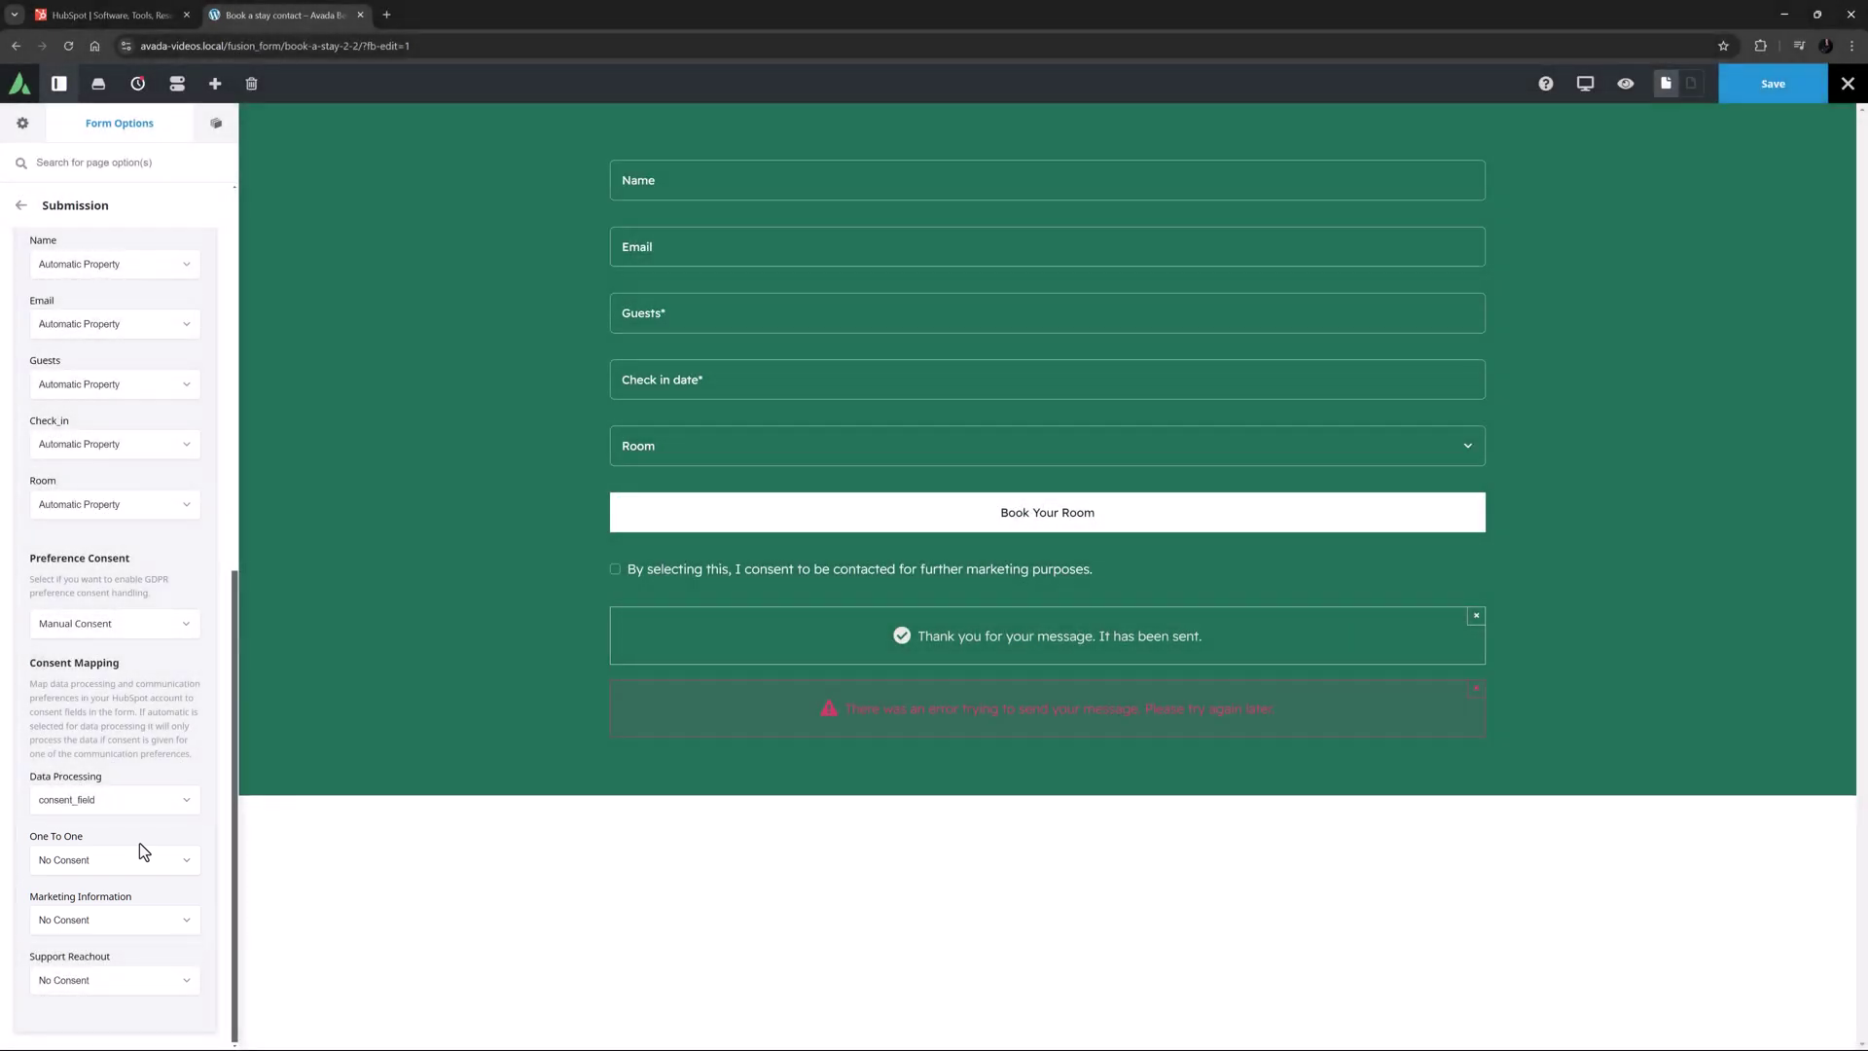
Step: Map One To One consent to consent_field and review the Marketing Information options
click(138, 858)
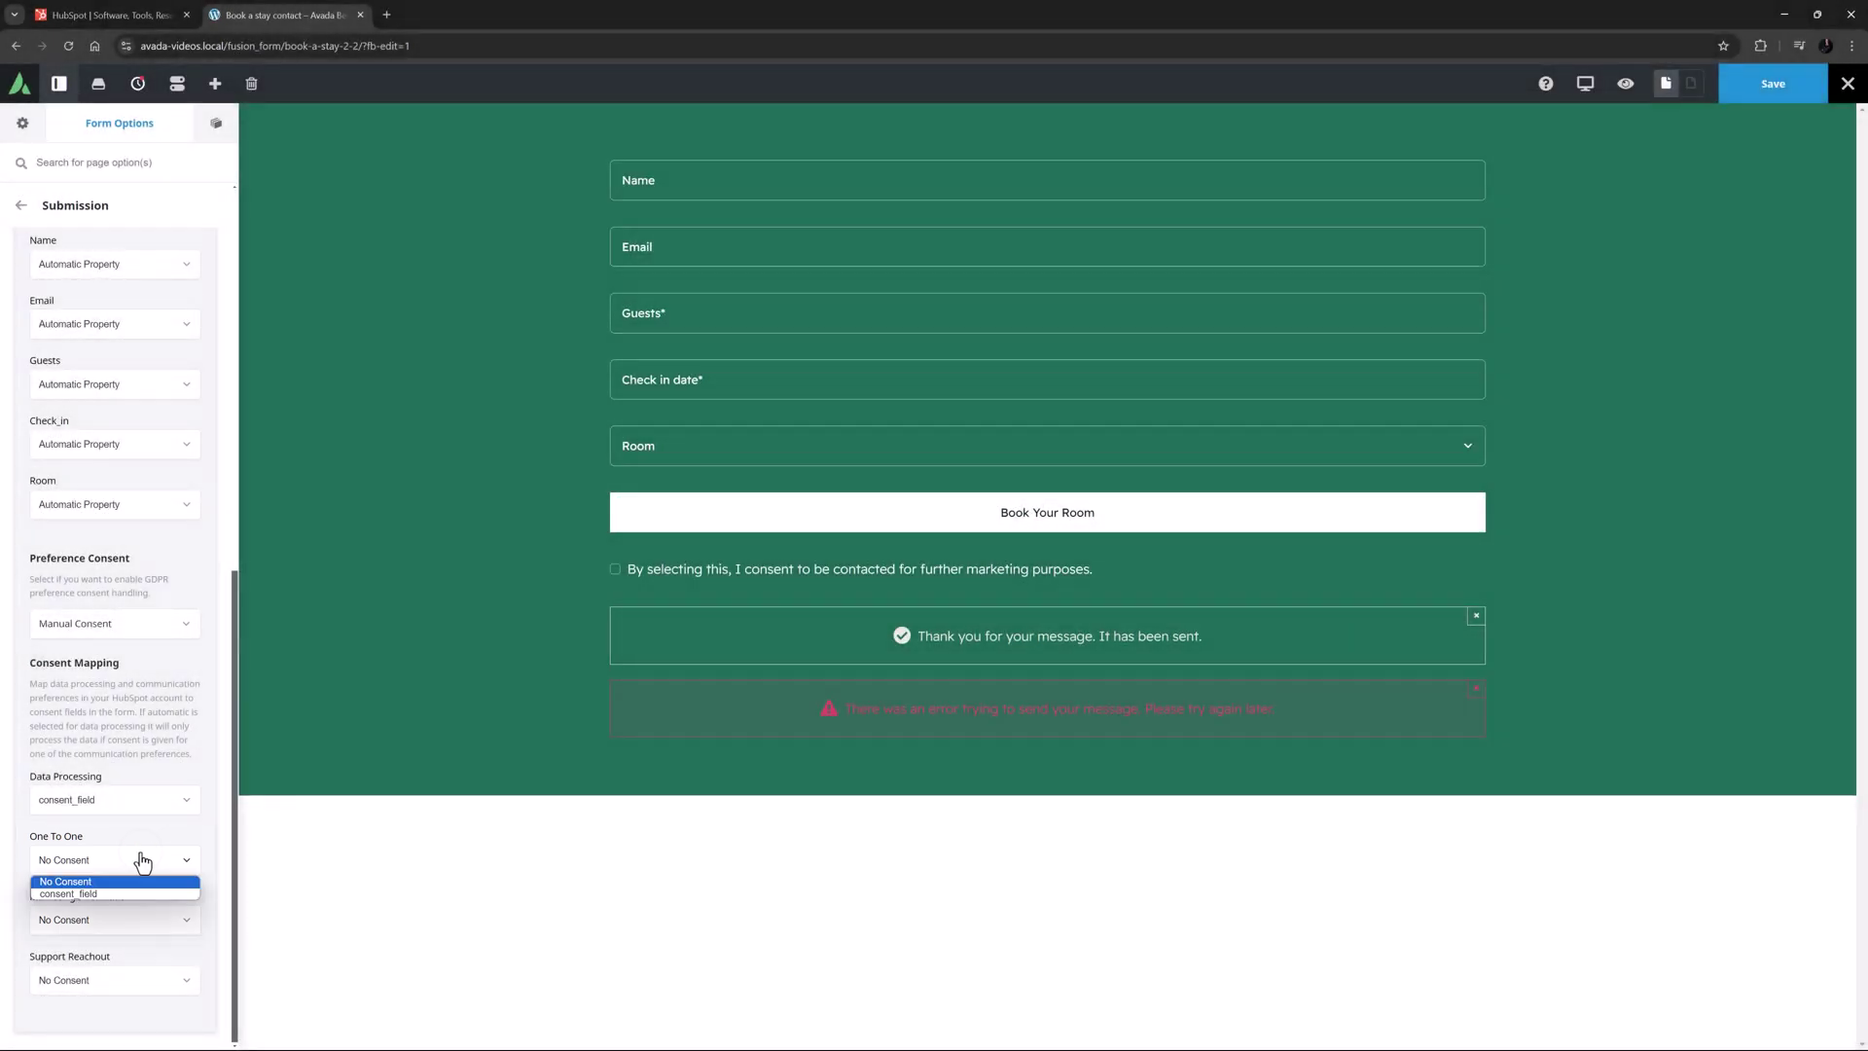
click(129, 893)
click(130, 920)
click(135, 934)
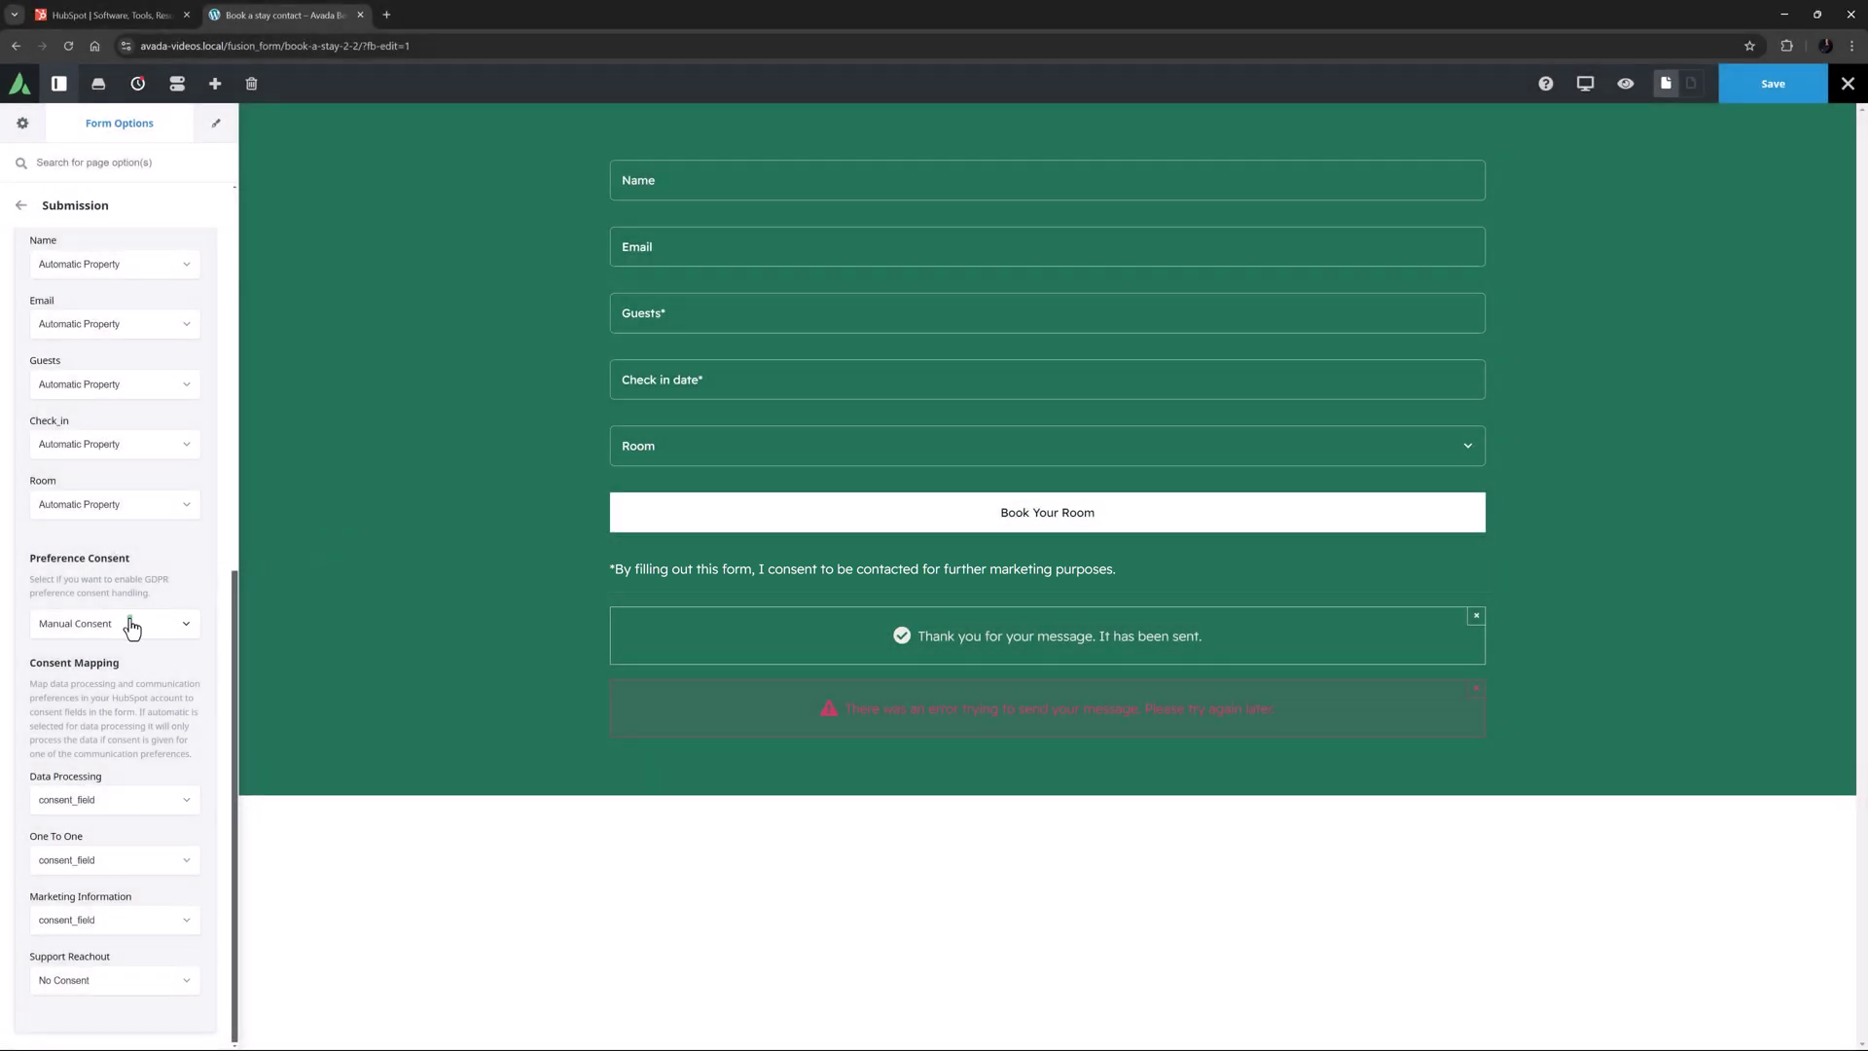
Step: Switch Preference Consent to Legitimate Interest with Marketing Information as the preference
click(131, 628)
click(85, 711)
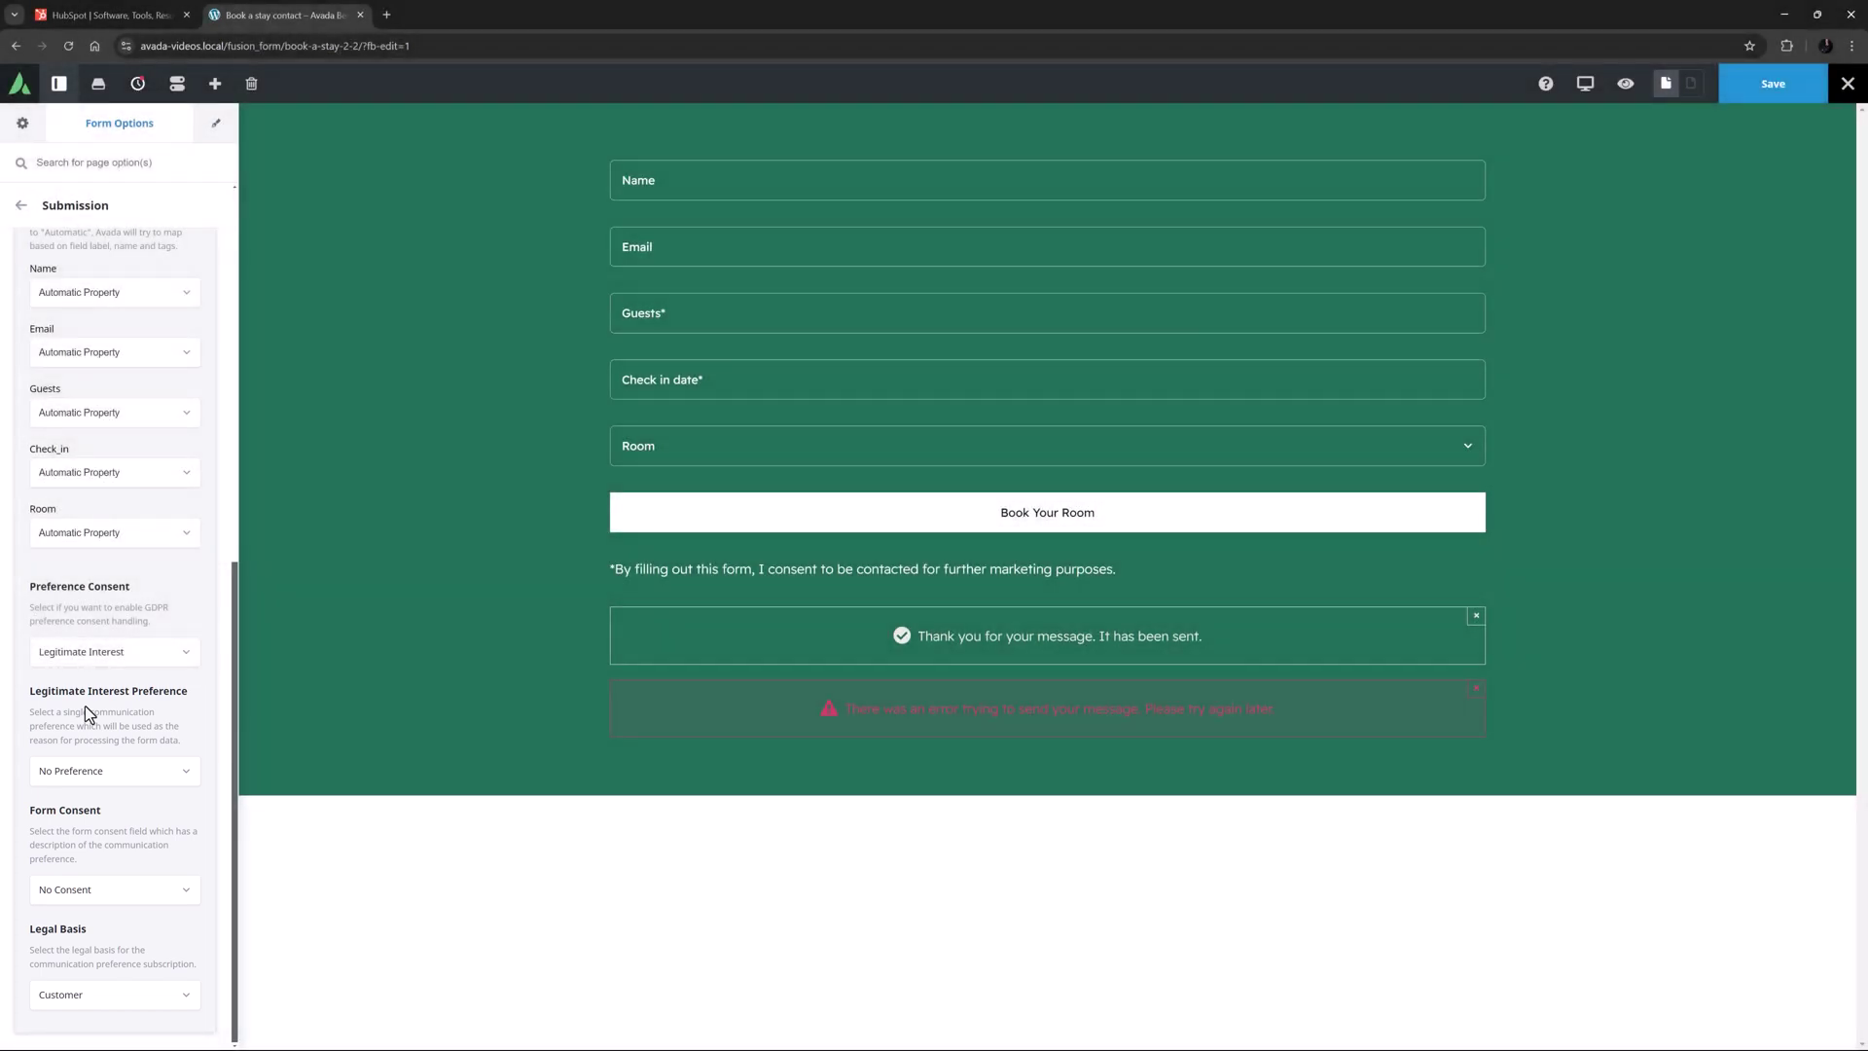
click(88, 770)
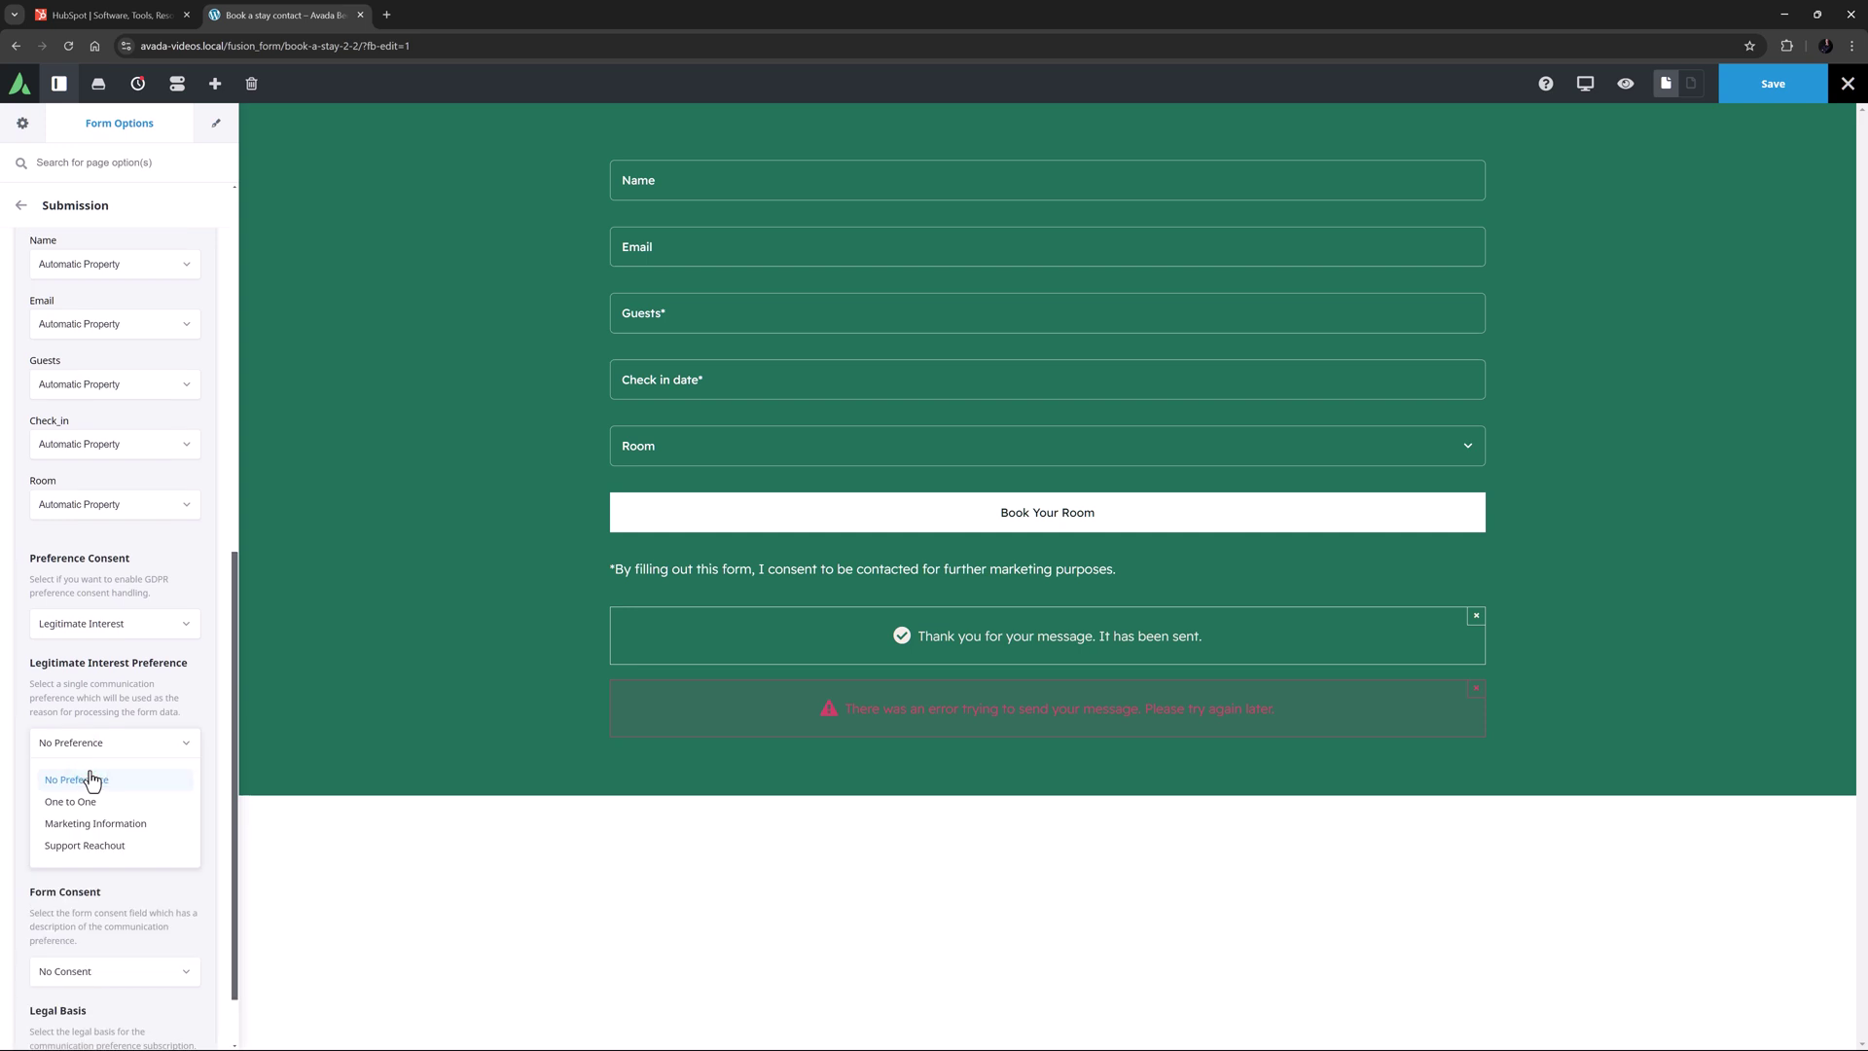
click(91, 779)
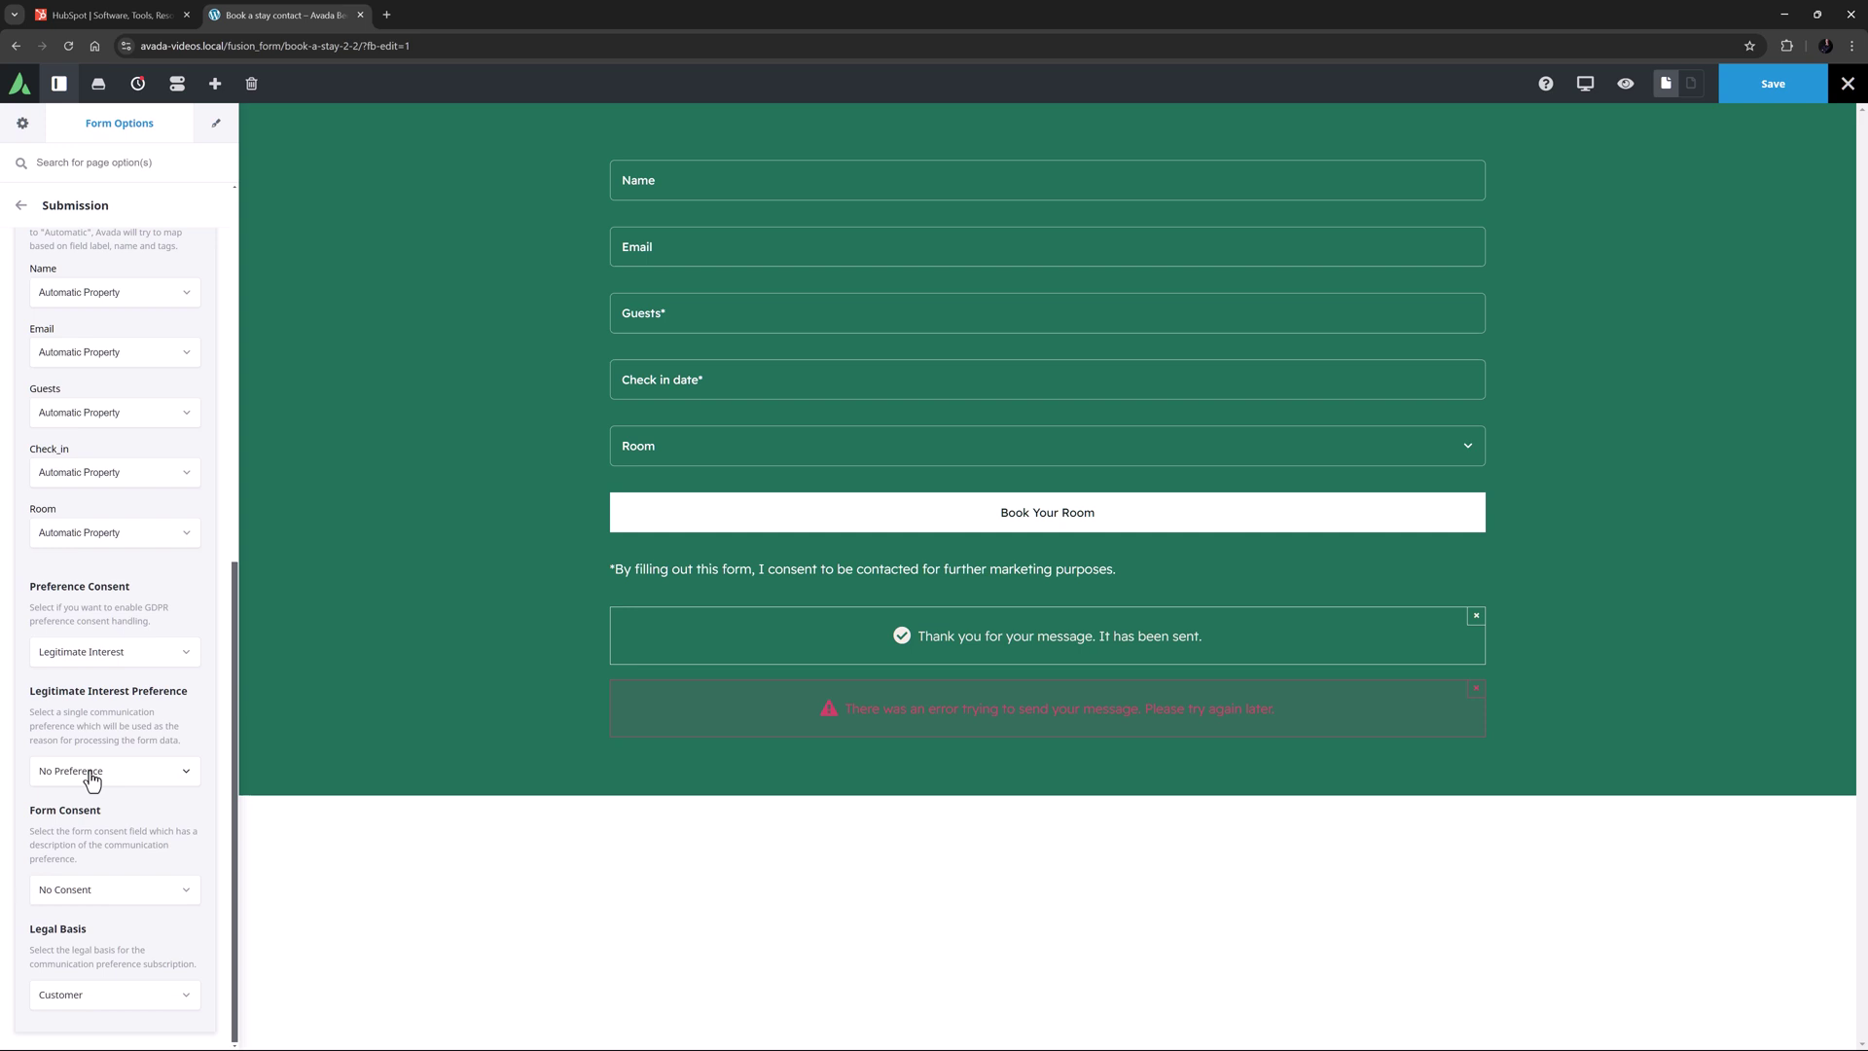
click(91, 779)
click(92, 823)
Step: Set Form Consent to consent_field and Legal Basis to Lead
click(85, 889)
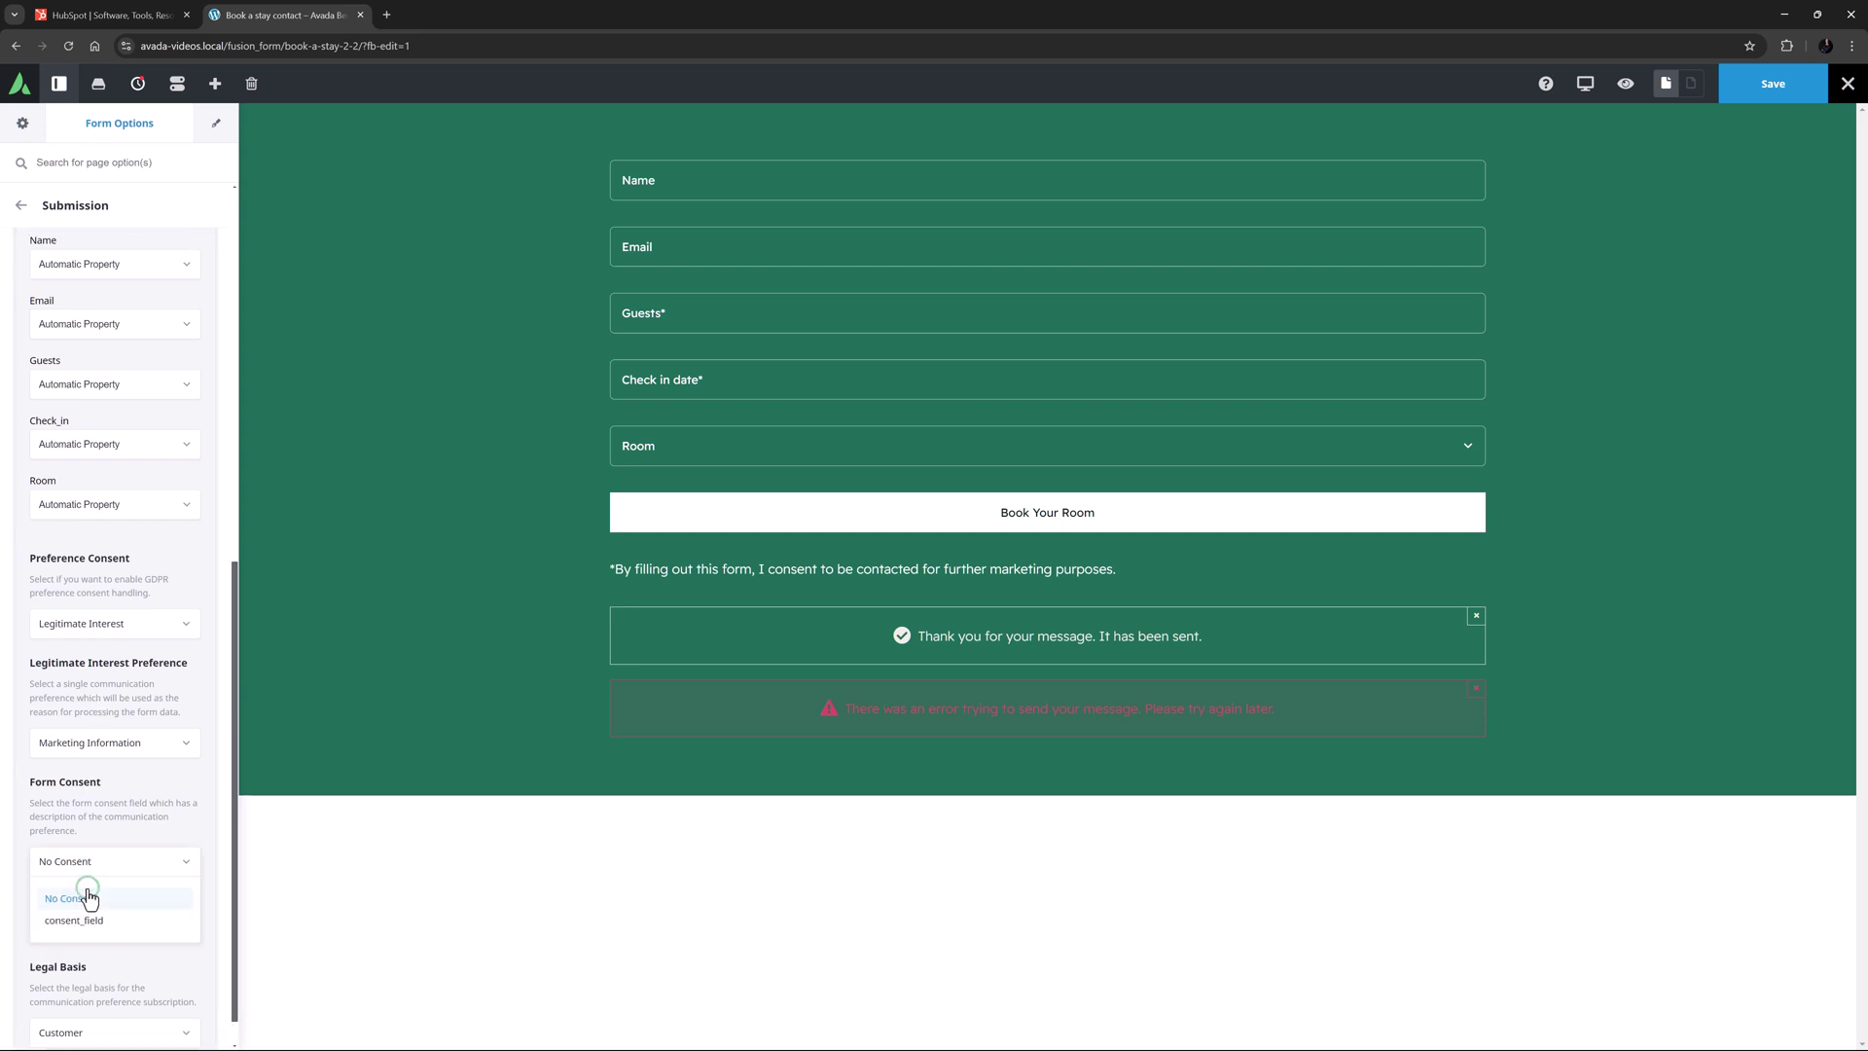
click(87, 919)
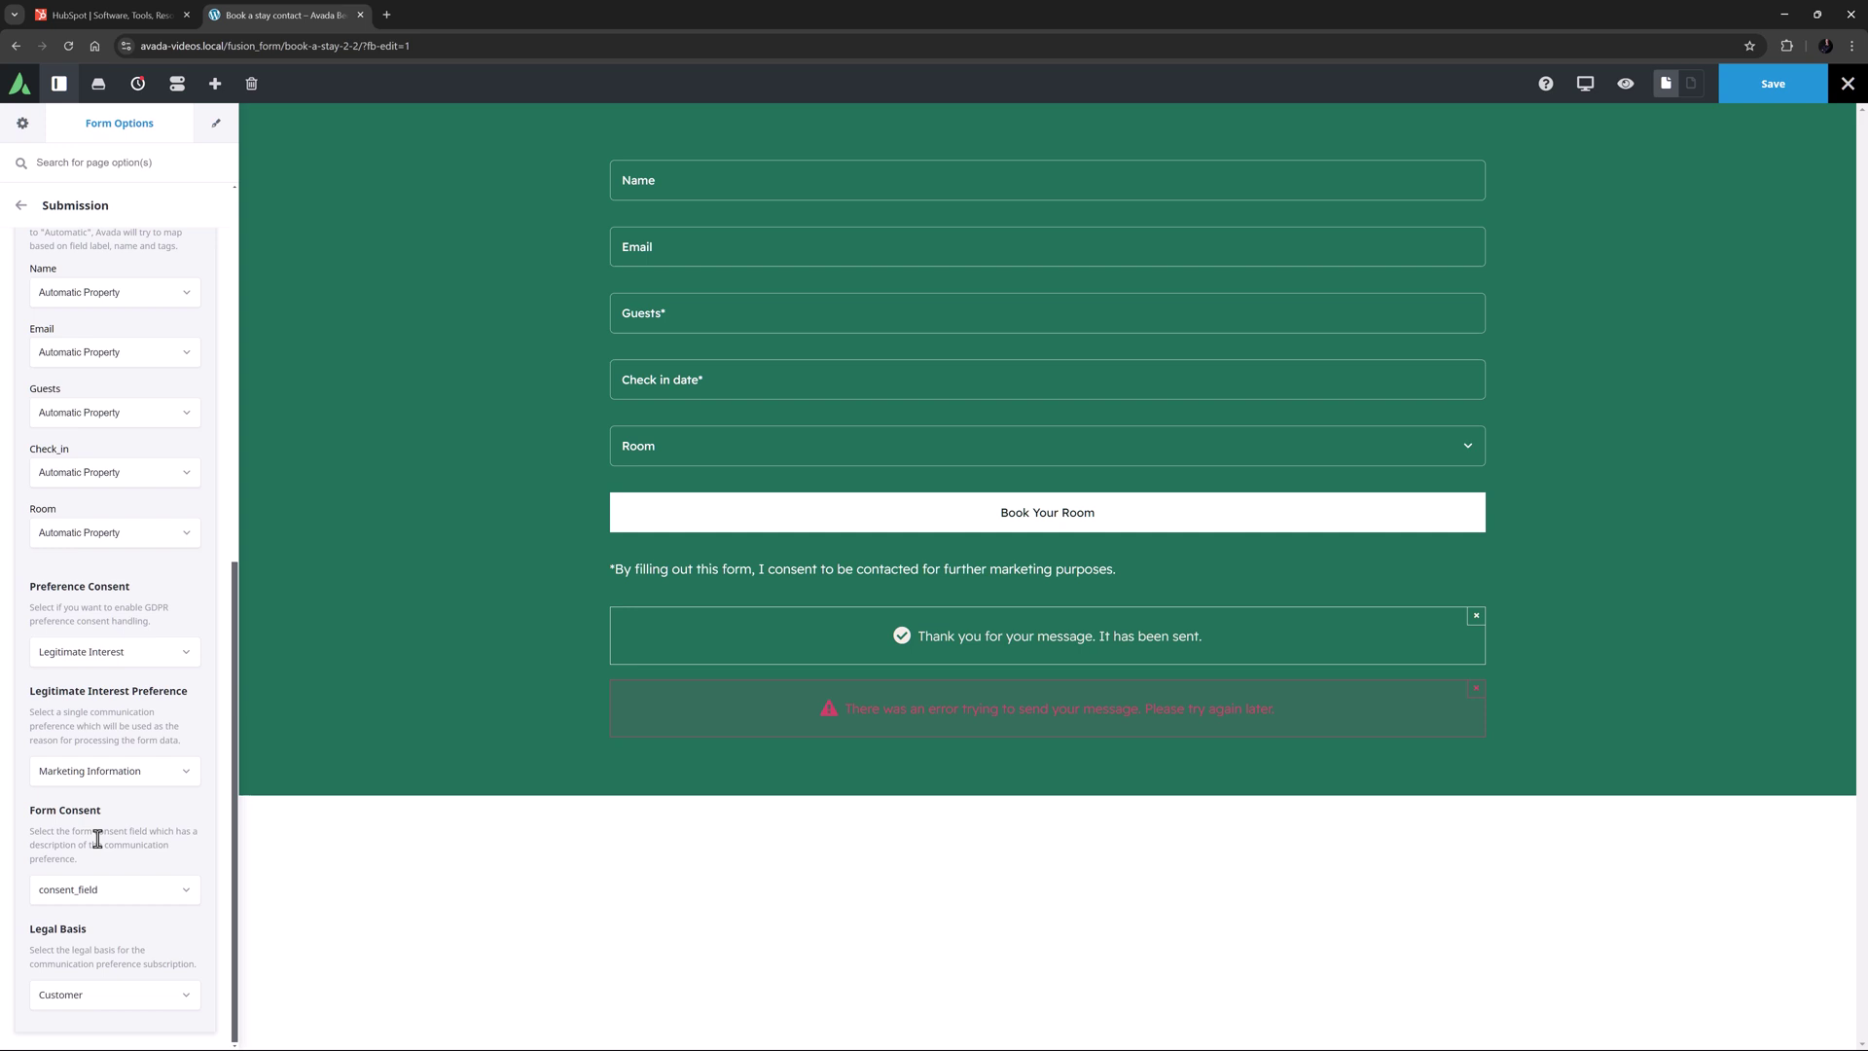
click(73, 996)
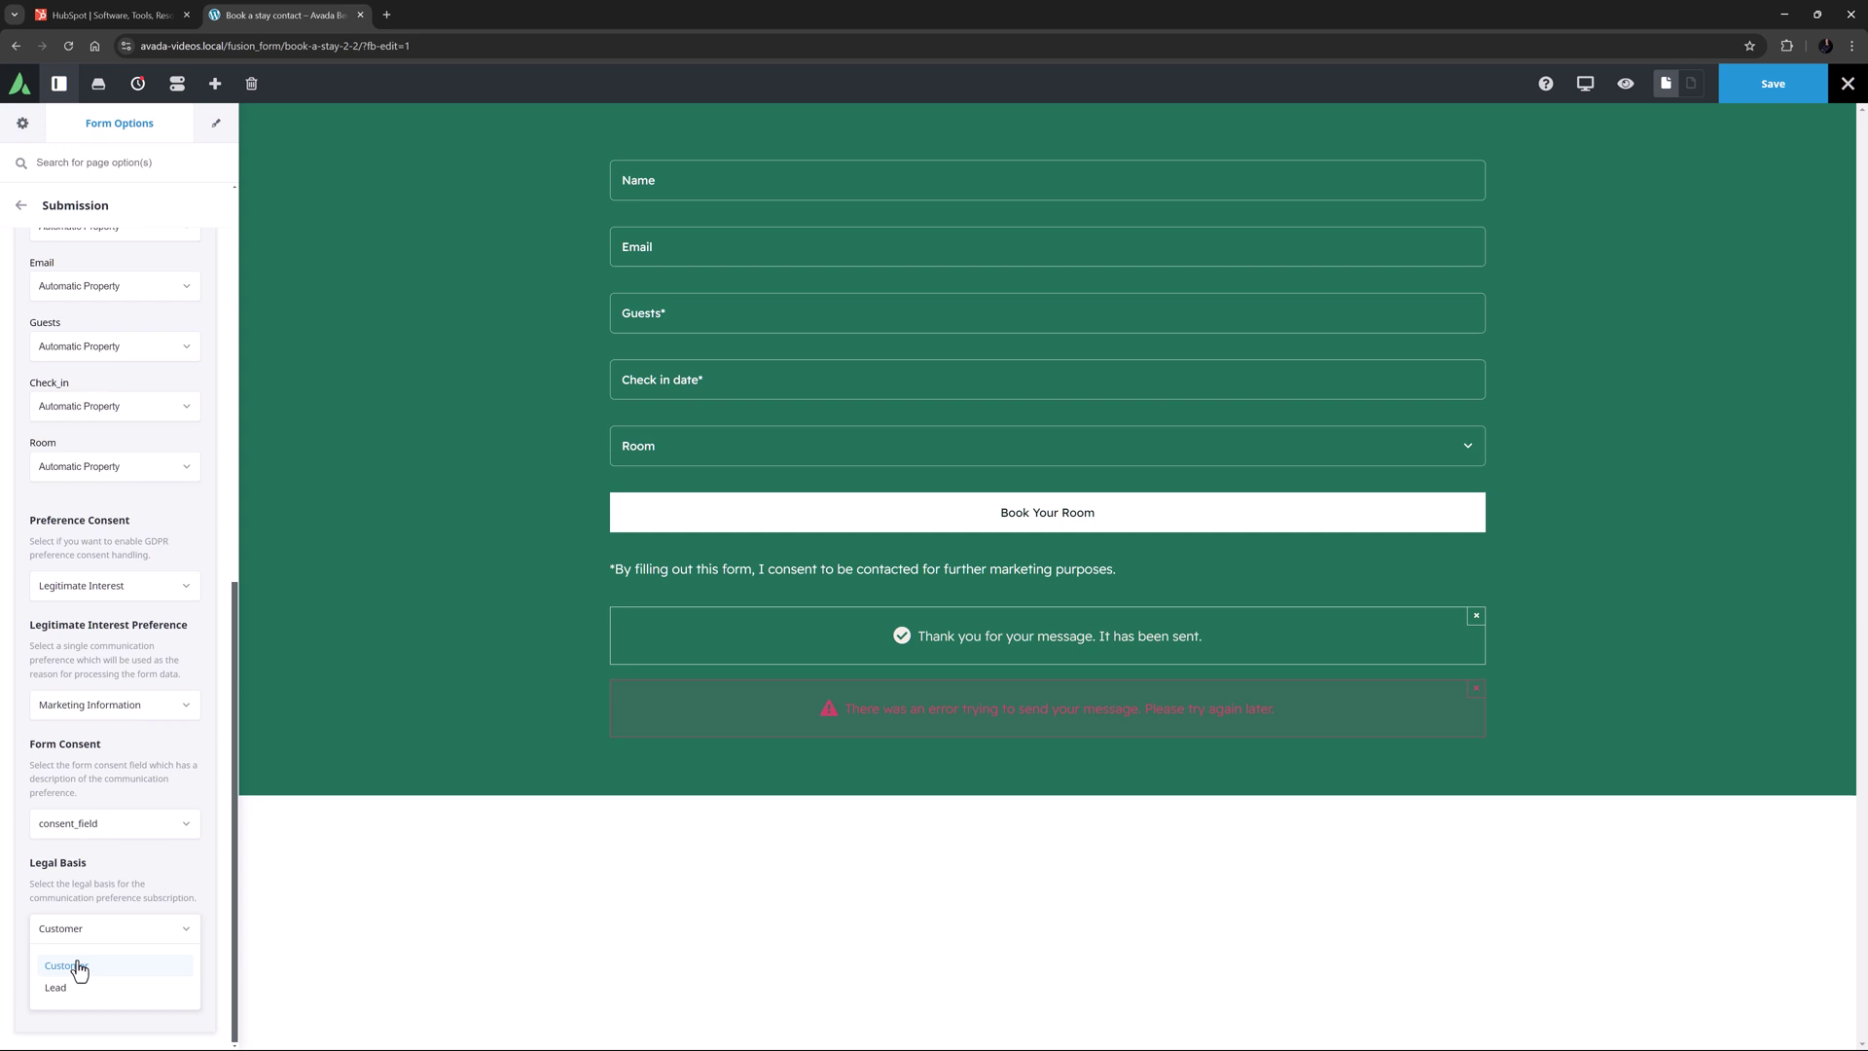
click(75, 987)
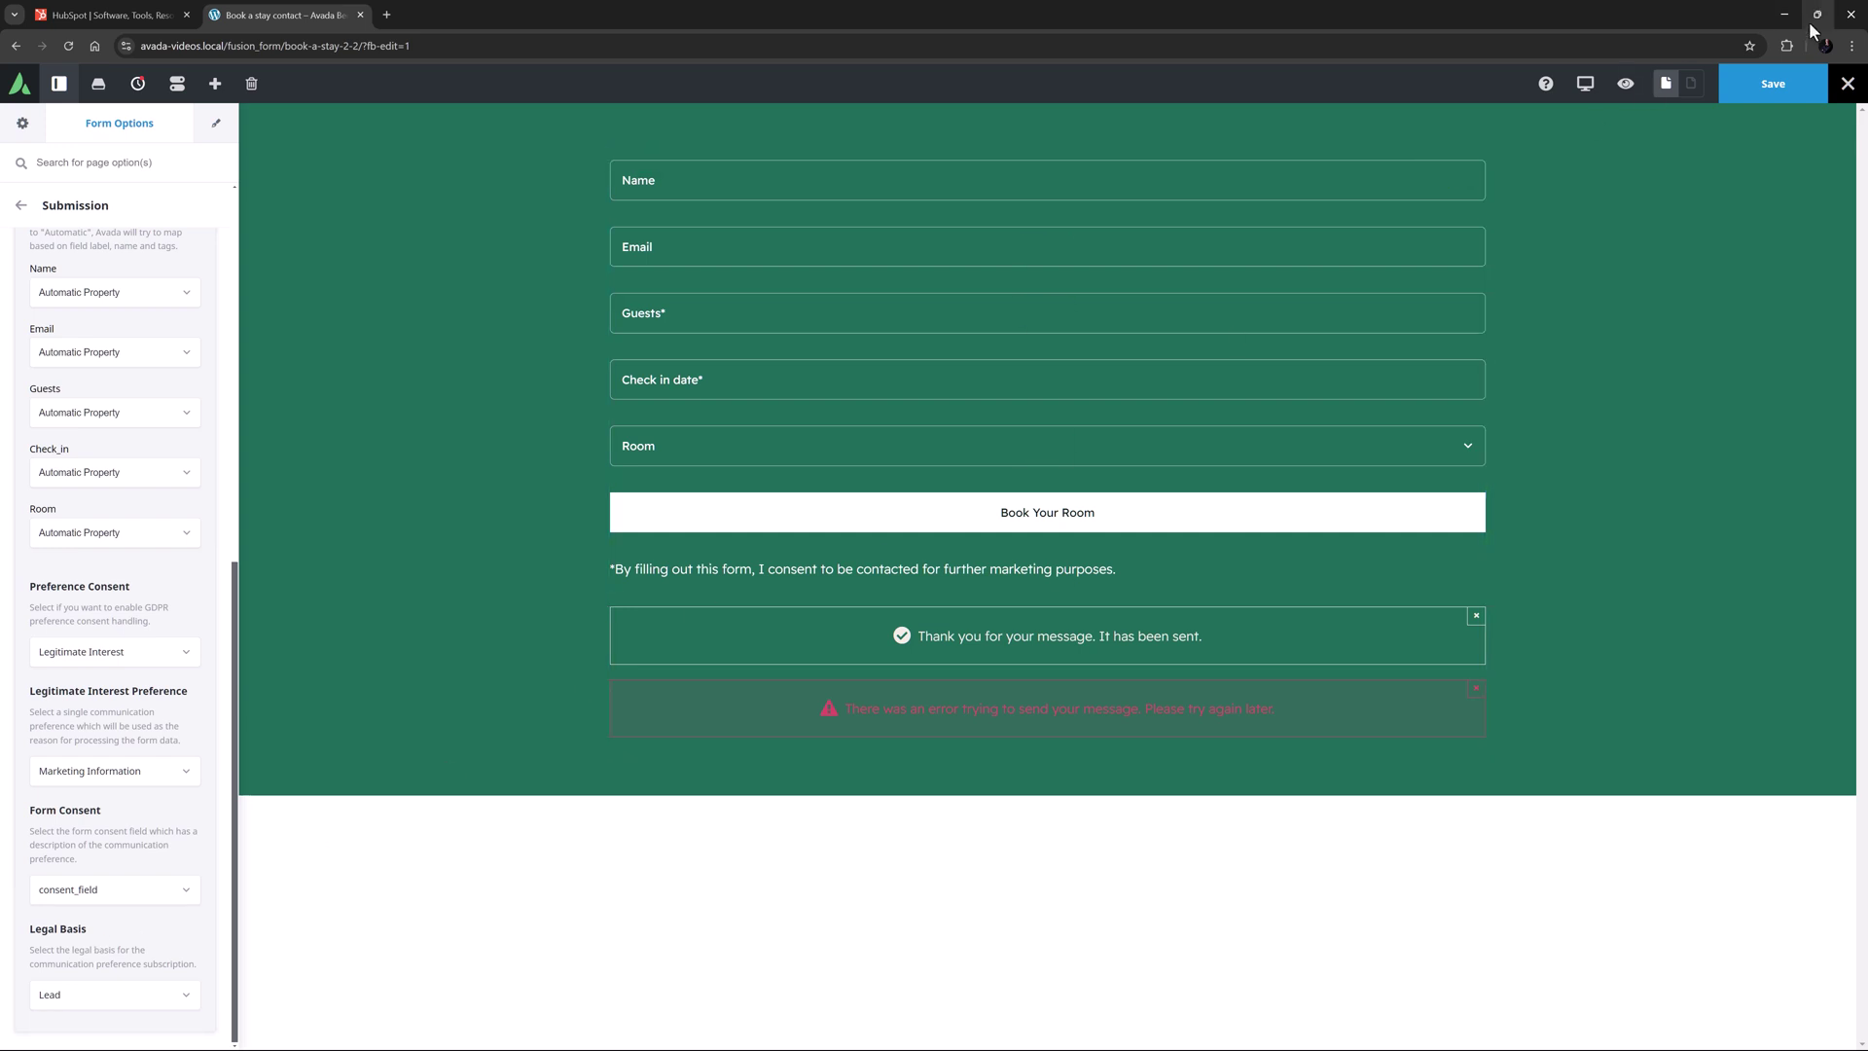
Step: Save the booking form with its HubSpot mapping and consent settings
click(1778, 86)
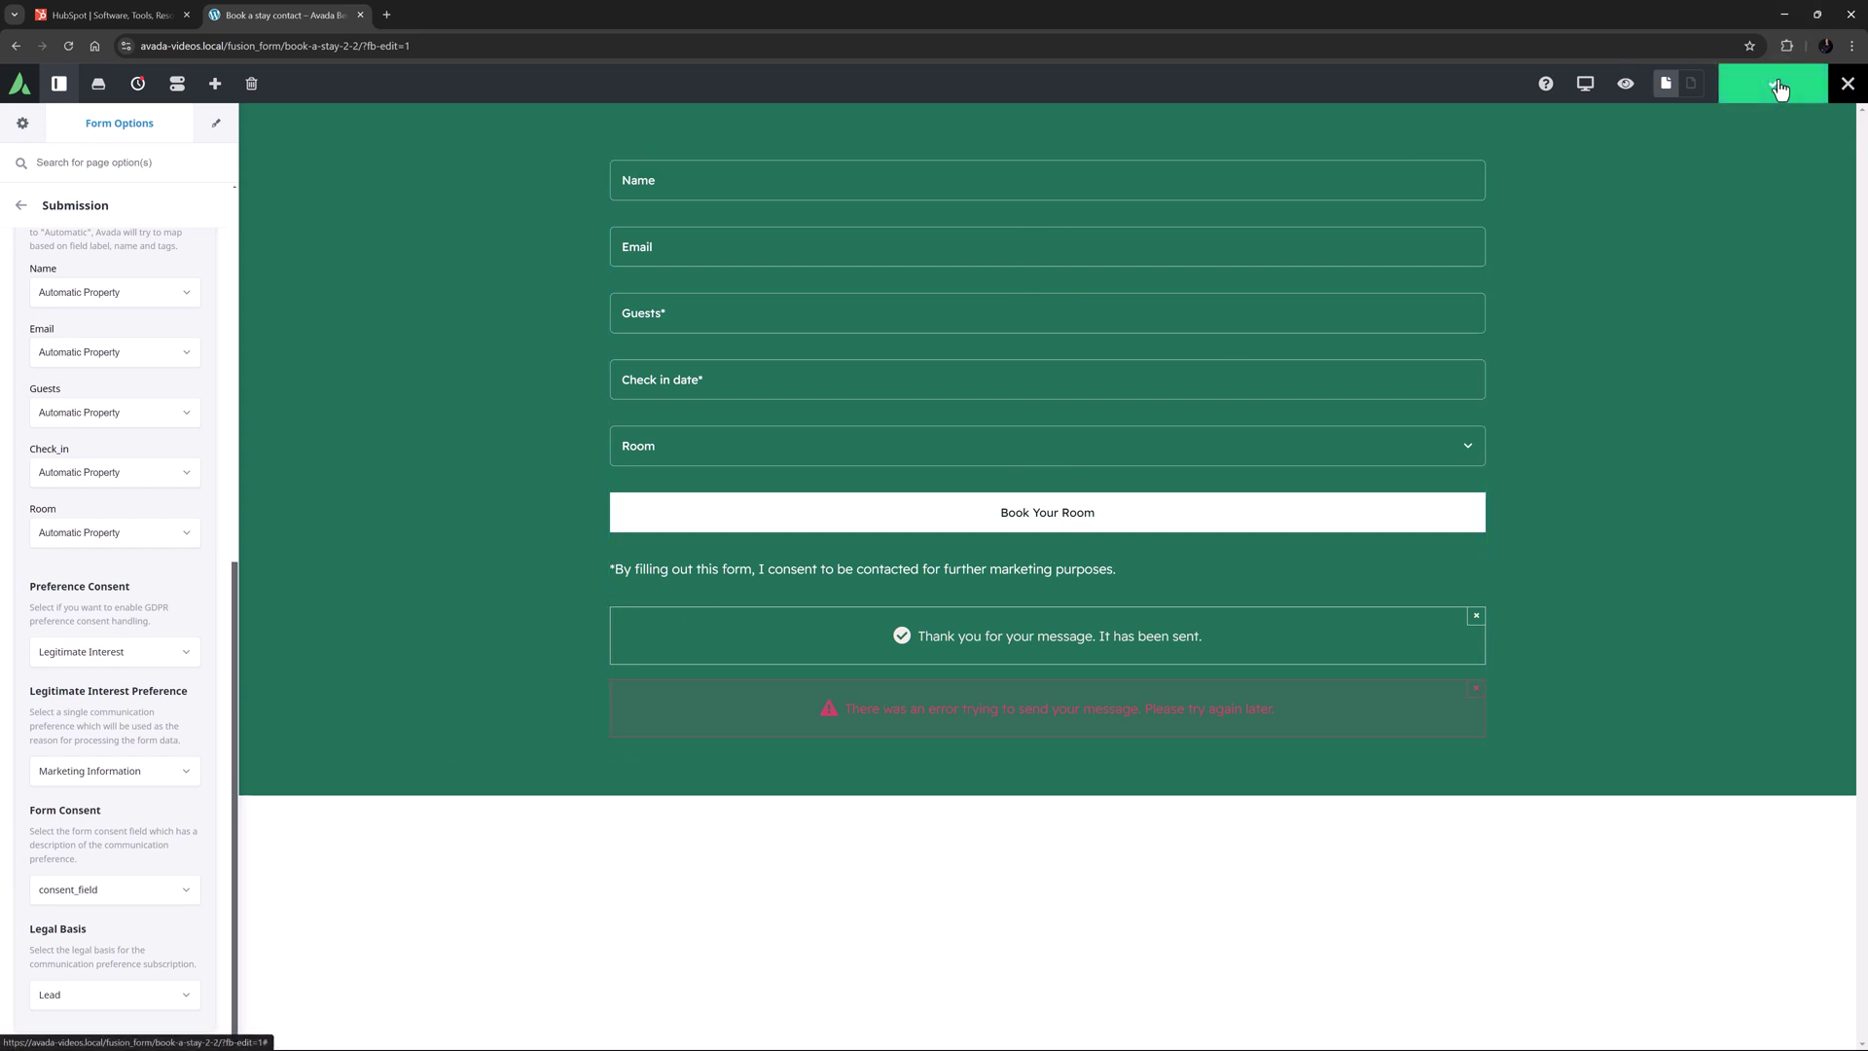